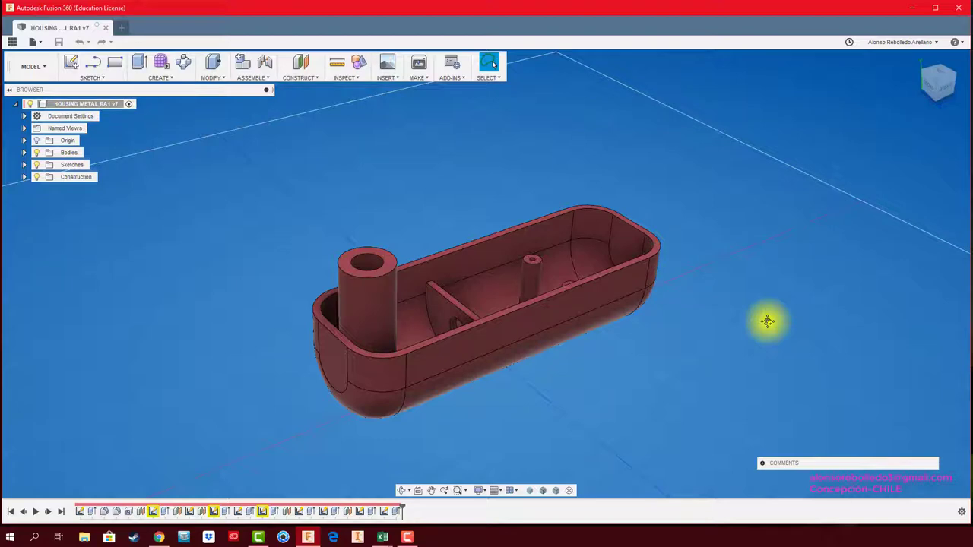
Create a new drawing from the HOUSING METAL RA1 design on an A2 sheet.
{"action": "middle_click_drag", "start_coordinate": [767, 321], "coordinate": [767, 321], "text": "shift"}
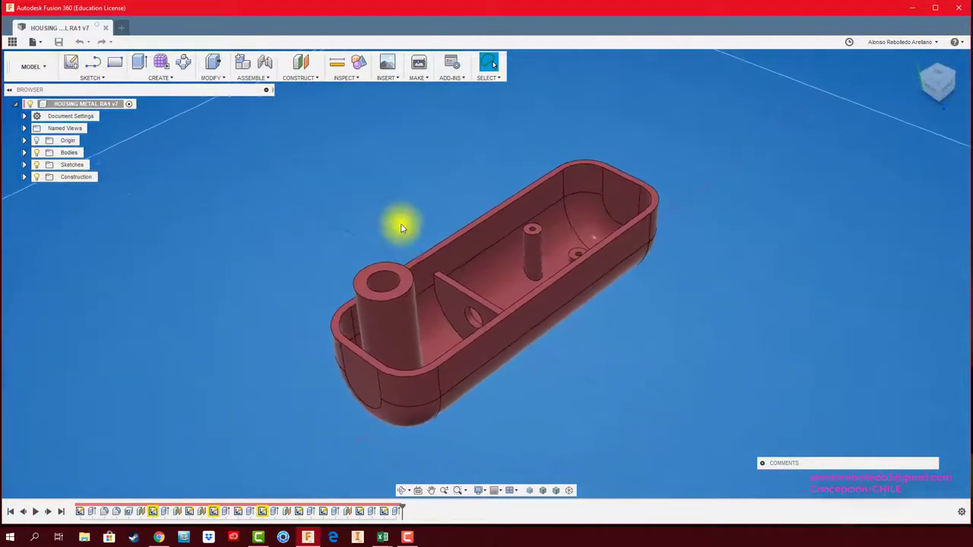
{"action": "left_click", "coordinate": [34, 42]}
{"action": "mouse_move", "coordinate": [52, 77]}
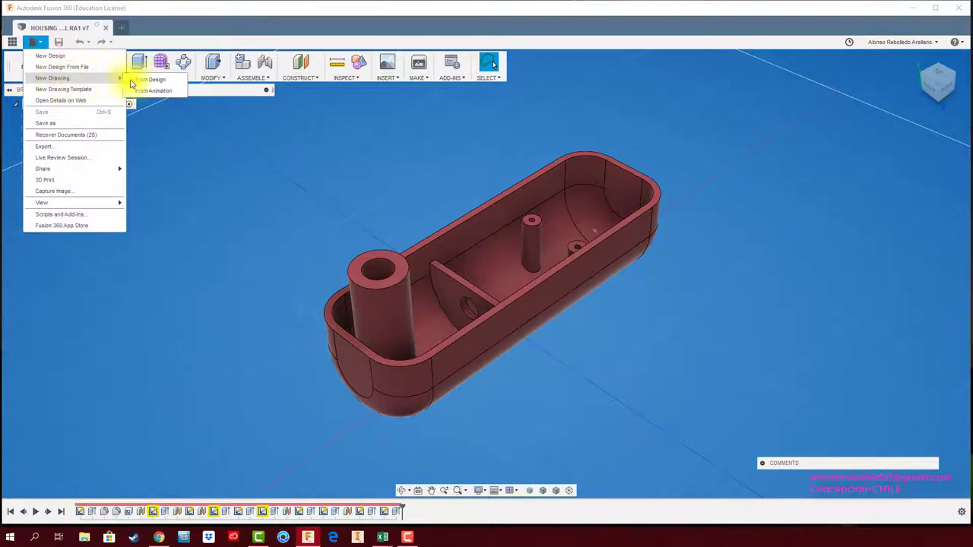
{"action": "left_click", "coordinate": [150, 79]}
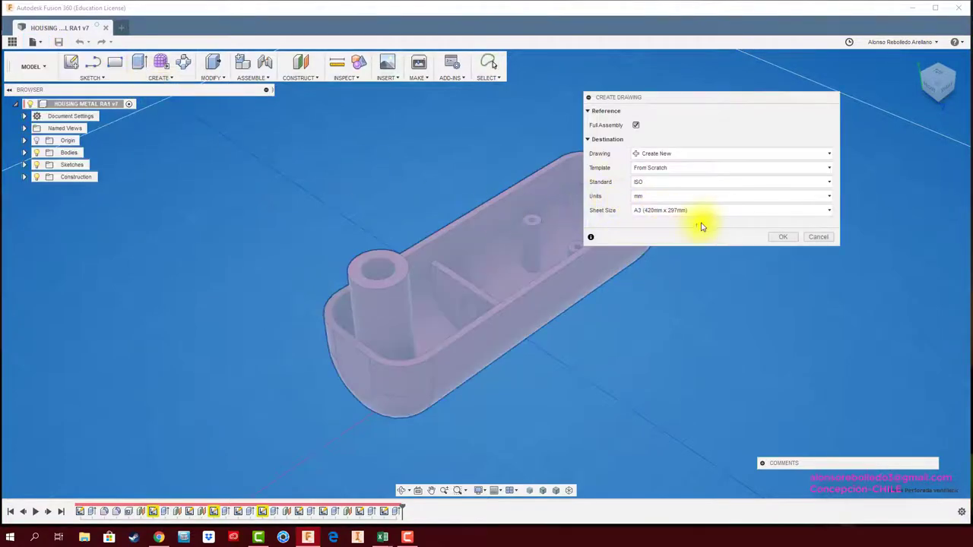
{"action": "left_click", "coordinate": [784, 218]}
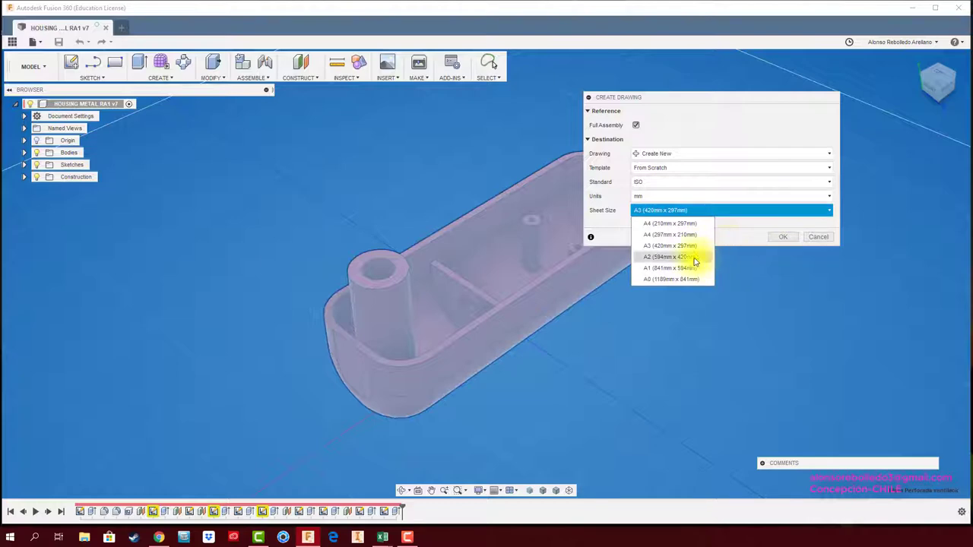
{"action": "left_click", "coordinate": [651, 263]}
{"action": "left_click", "coordinate": [790, 236]}
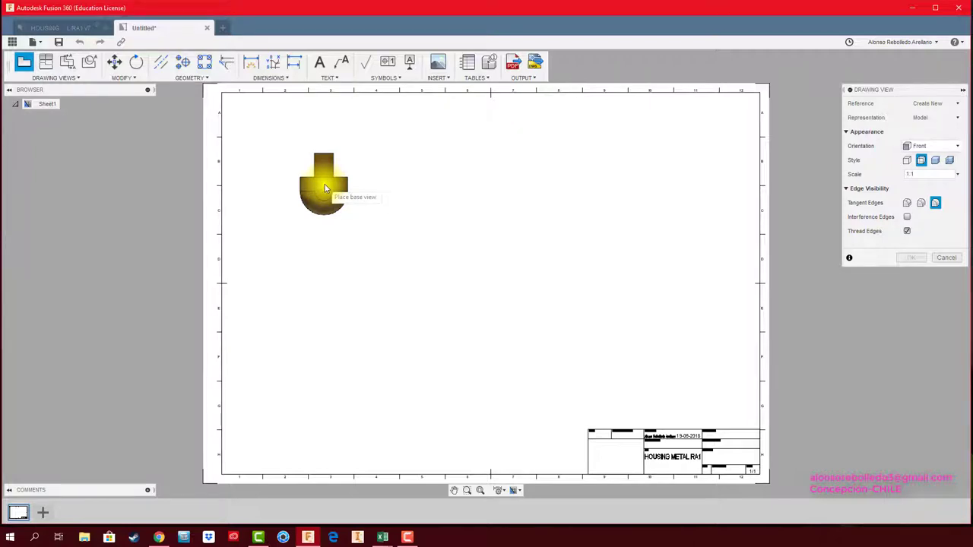
Place a Right-orientation base view at 2:1, Shaded with Hidden Edges, in the upper left.
{"action": "left_click", "coordinate": [939, 147]}
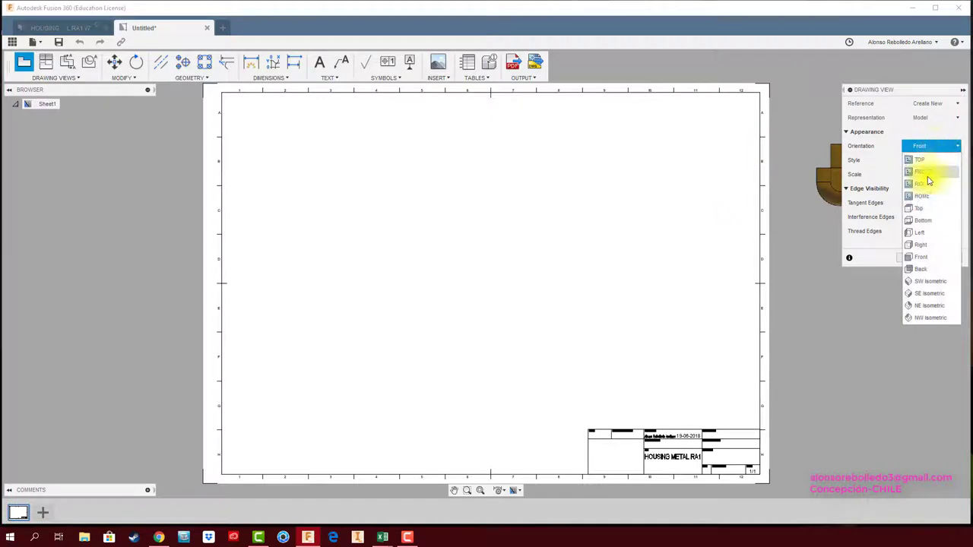
{"action": "left_click", "coordinate": [923, 184]}
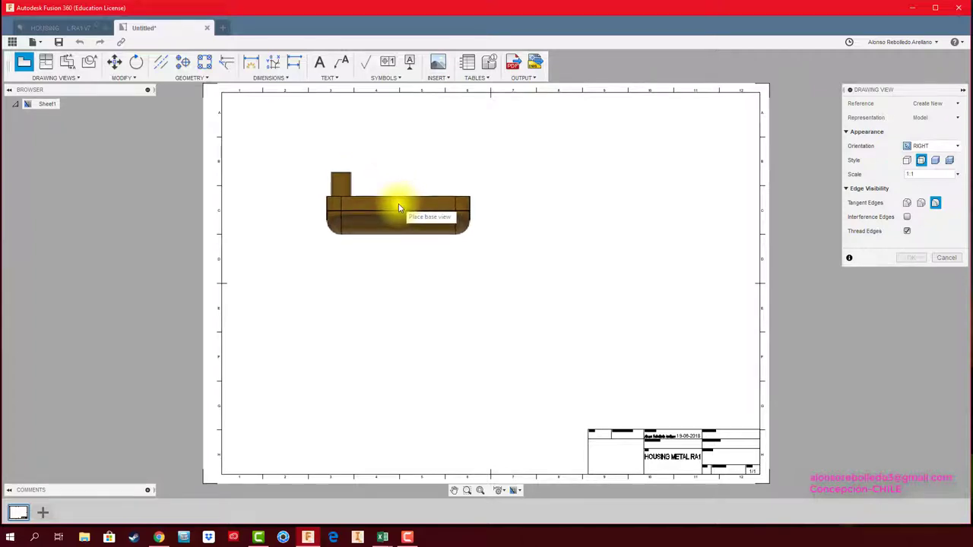
{"action": "left_click", "coordinate": [958, 181]}
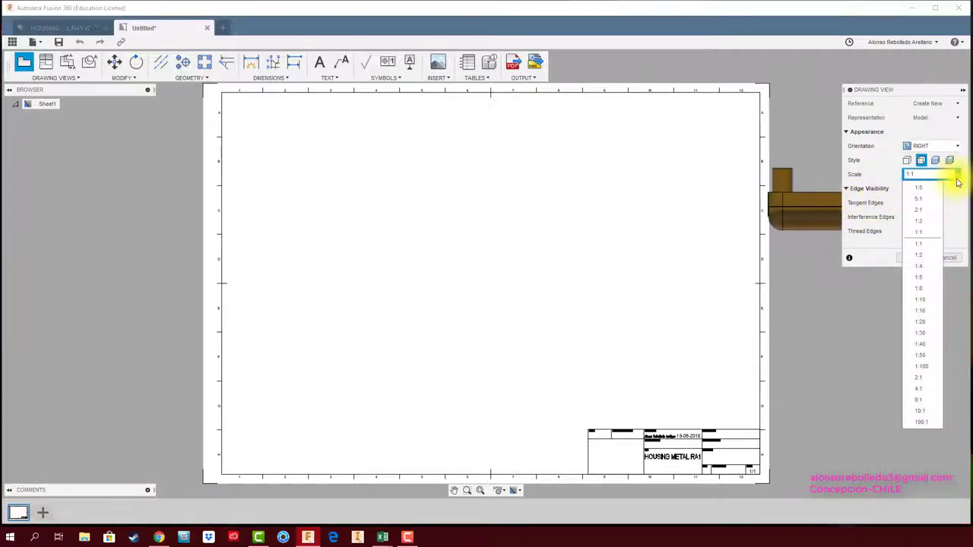
{"action": "left_click", "coordinate": [918, 210]}
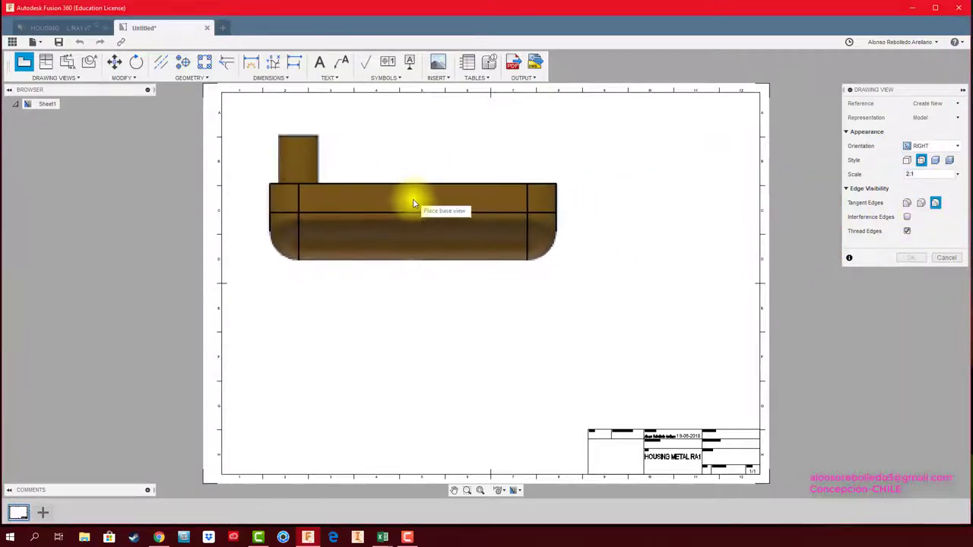
{"action": "left_click", "coordinate": [949, 161]}
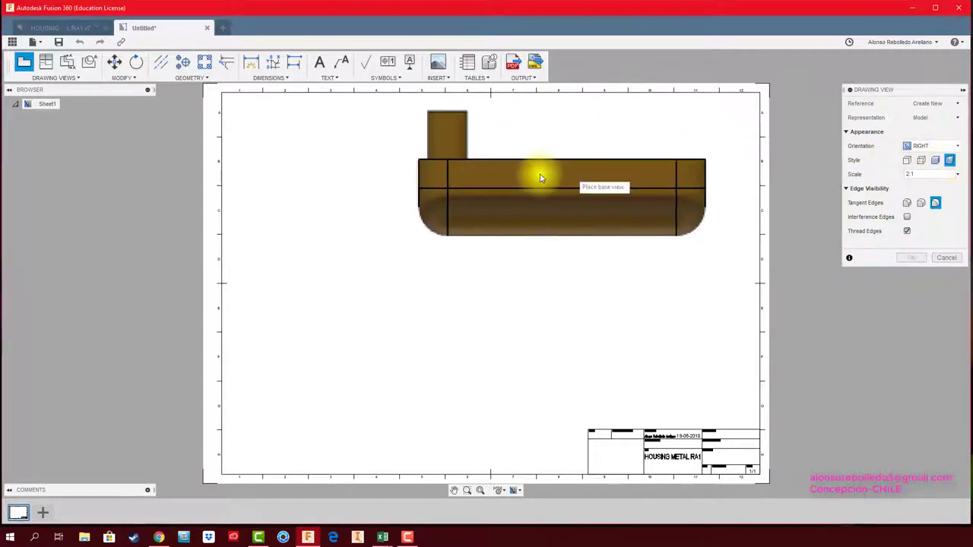
{"action": "left_click", "coordinate": [421, 197]}
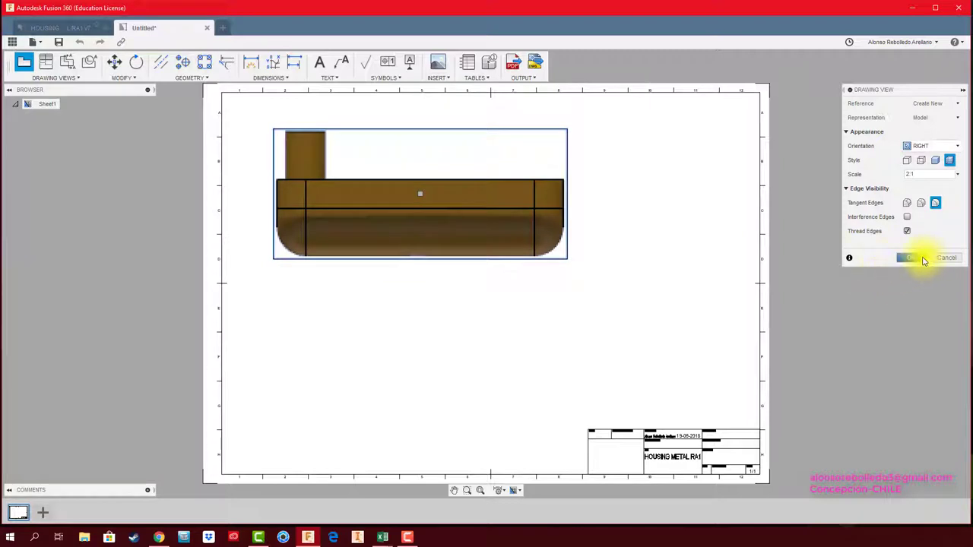
{"action": "left_click", "coordinate": [923, 260]}
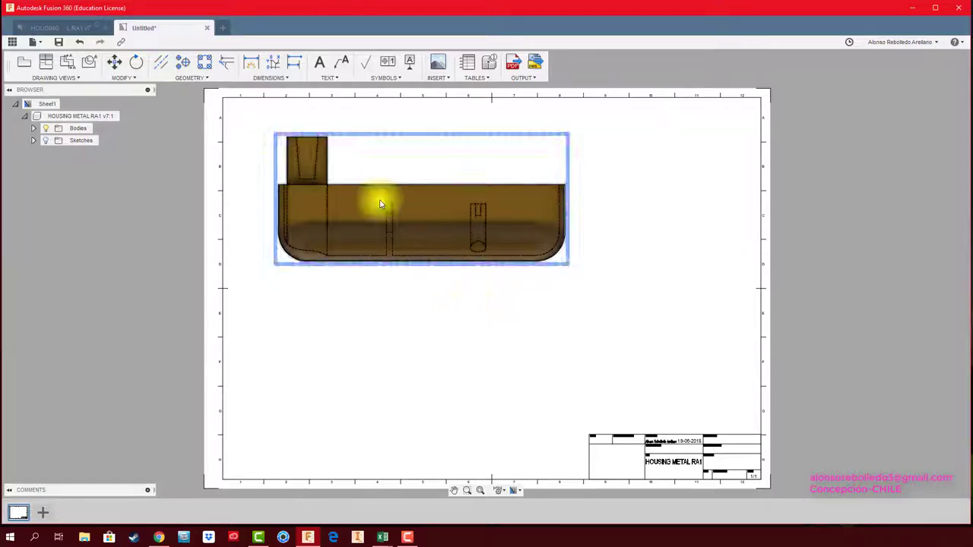
{"action": "left_click", "coordinate": [79, 28]}
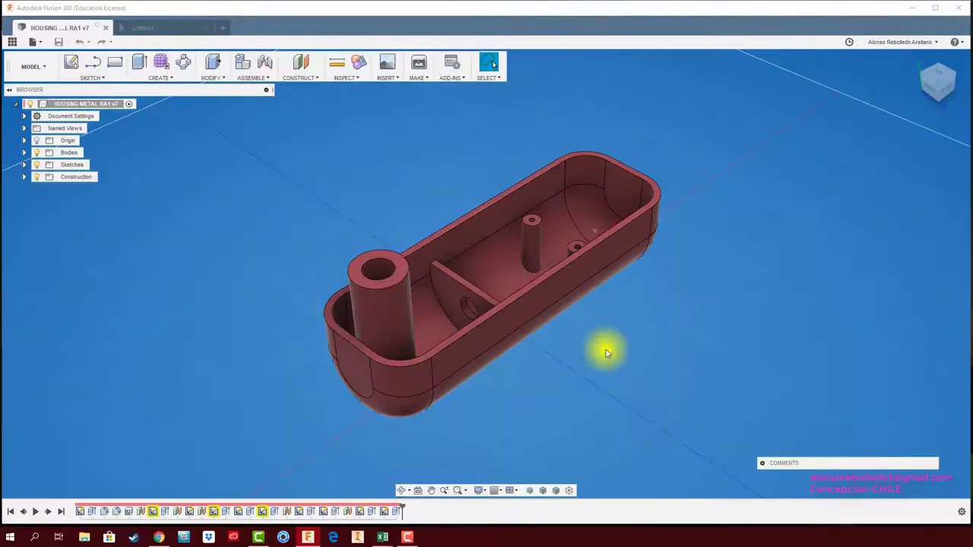
{"action": "scroll", "coordinate": [605, 347], "scroll_direction": "up", "scroll_amount": 3}
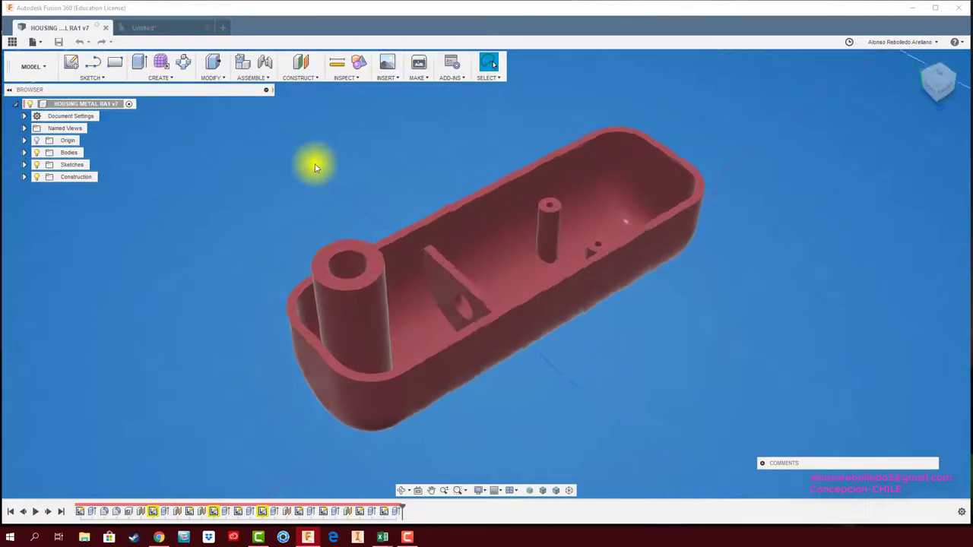
{"action": "left_click", "coordinate": [187, 28]}
{"action": "left_click", "coordinate": [495, 230]}
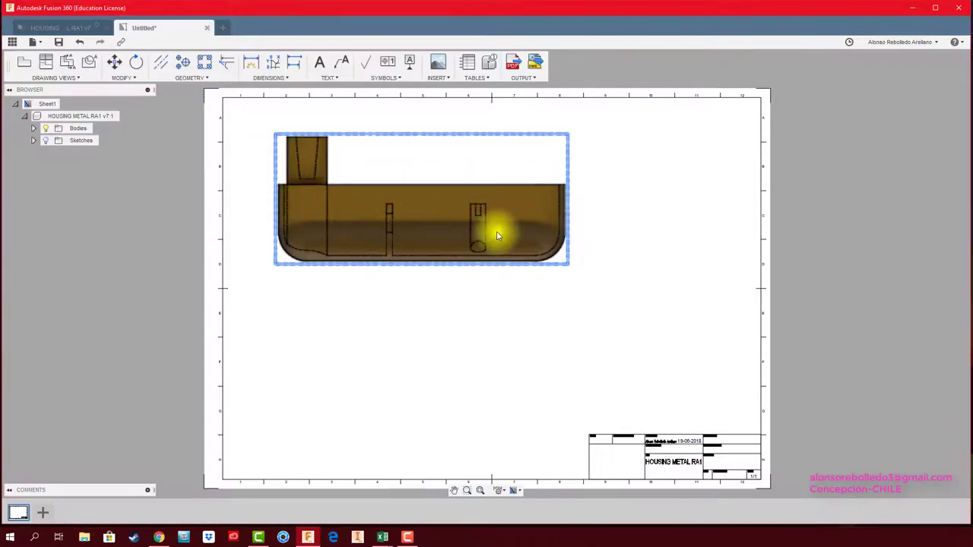
{"action": "scroll", "coordinate": [486, 220], "scroll_direction": "up", "scroll_amount": 2}
{"action": "left_click", "coordinate": [490, 317]}
{"action": "scroll", "coordinate": [490, 318], "scroll_direction": "down", "scroll_amount": 3}
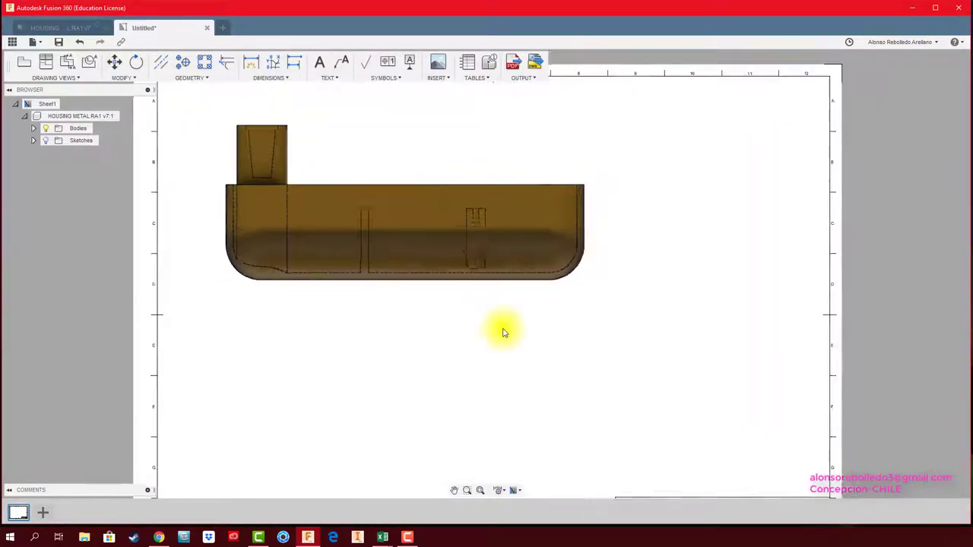
{"action": "scroll", "coordinate": [514, 311], "scroll_direction": "down", "scroll_amount": 2}
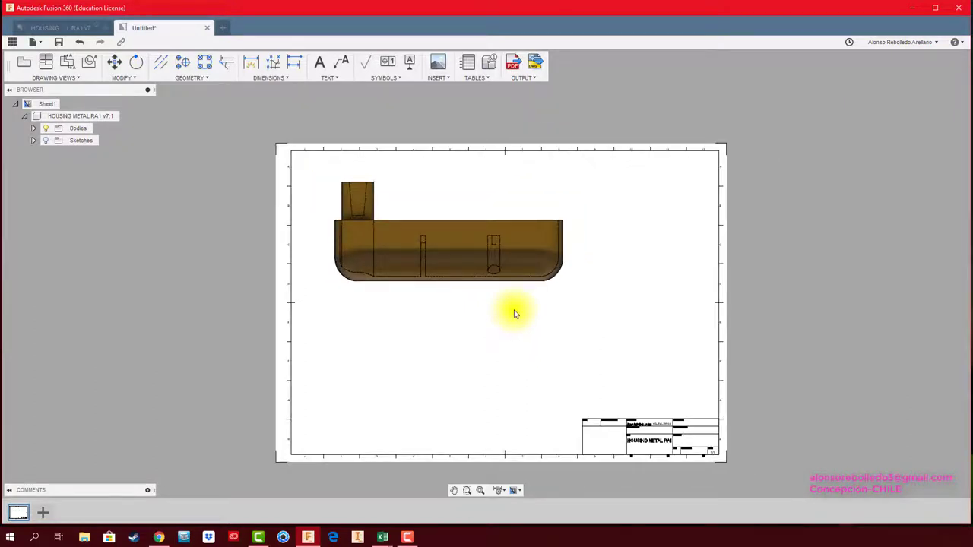
{"action": "middle_click_drag", "start_coordinate": [515, 313], "coordinate": [510, 307]}
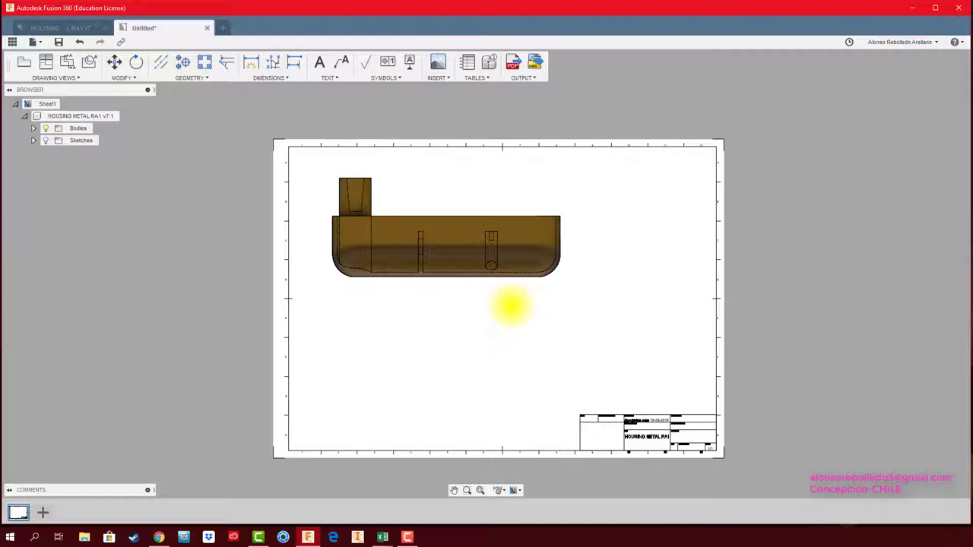
{"action": "left_click", "coordinate": [414, 179]}
{"action": "scroll", "coordinate": [374, 195], "scroll_direction": "up", "scroll_amount": 2}
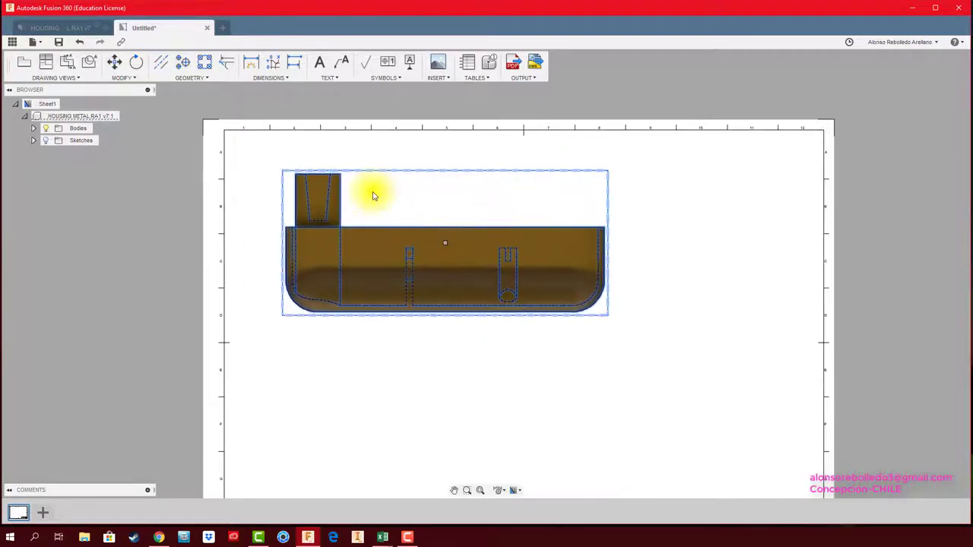
{"action": "scroll", "coordinate": [372, 191], "scroll_direction": "up", "scroll_amount": 1}
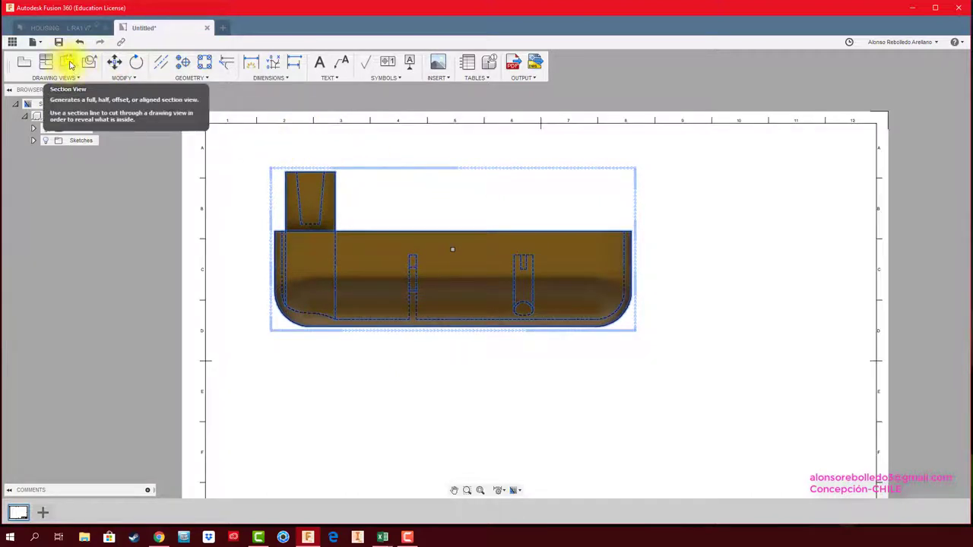
Draw a vertical section line A-A through the tall boss of the base view.
{"action": "left_click", "coordinate": [69, 64]}
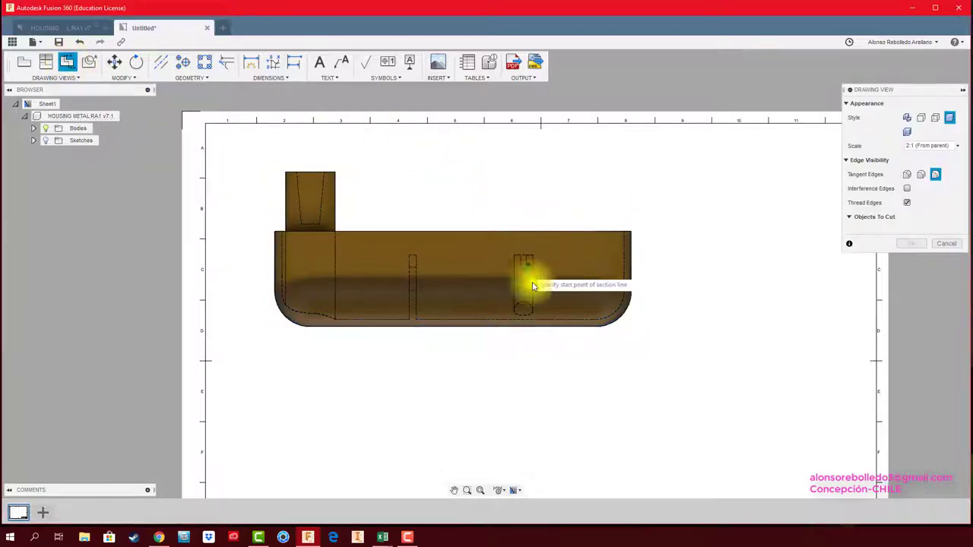
{"action": "middle_click_drag", "start_coordinate": [528, 354], "coordinate": [558, 339]}
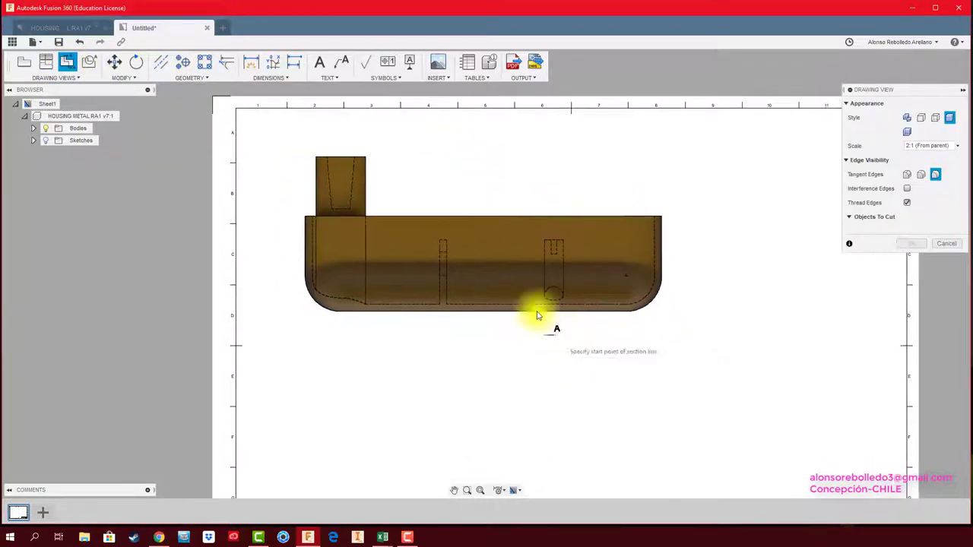
{"action": "scroll", "coordinate": [358, 173], "scroll_direction": "up", "scroll_amount": 2}
{"action": "middle_click_drag", "start_coordinate": [398, 202], "coordinate": [424, 206]}
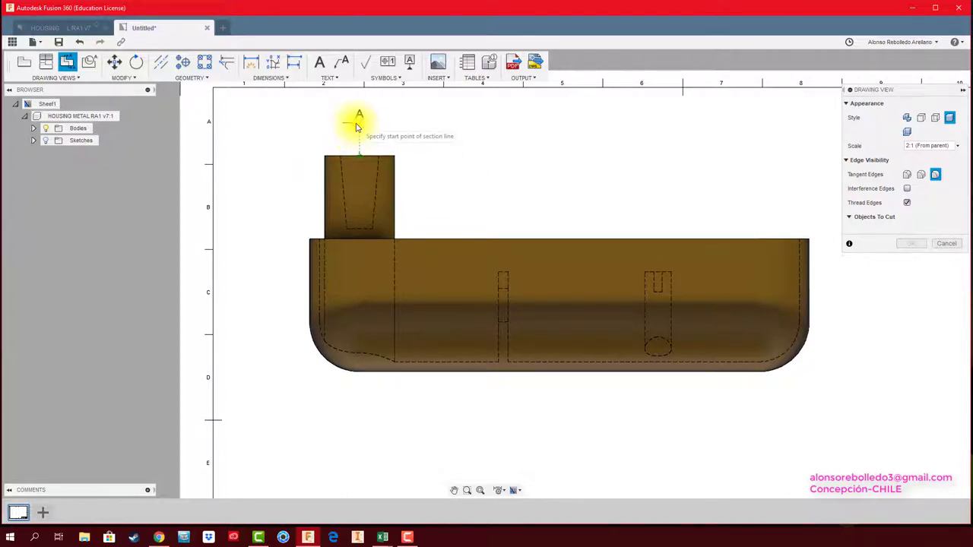
{"action": "left_click", "coordinate": [359, 122]}
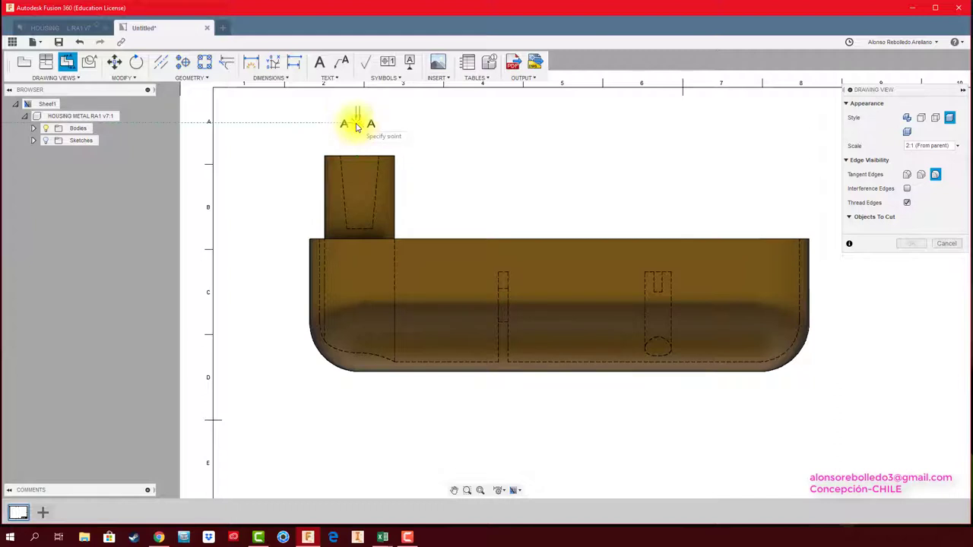
{"action": "left_click", "coordinate": [361, 409]}
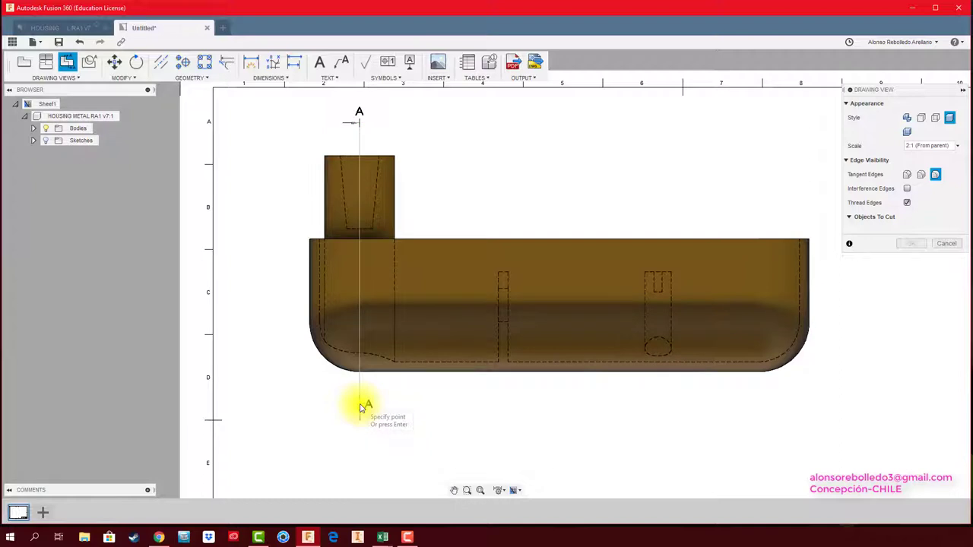
{"action": "right_click", "coordinate": [361, 406]}
{"action": "left_click", "coordinate": [390, 407]}
Place section view A-A to the right of the base view.
{"action": "middle_click_drag", "start_coordinate": [590, 395], "coordinate": [402, 348]}
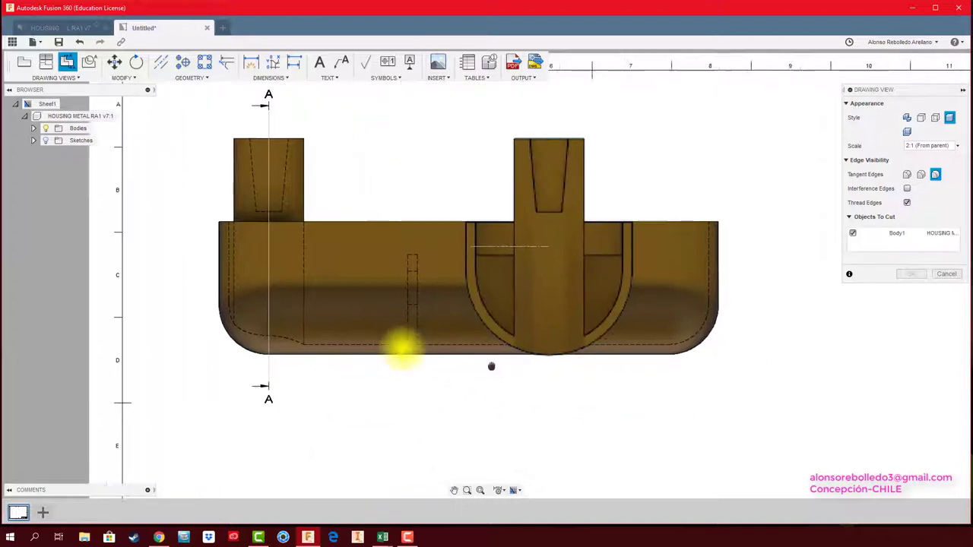
{"action": "scroll", "coordinate": [651, 341], "scroll_direction": "down", "scroll_amount": 2}
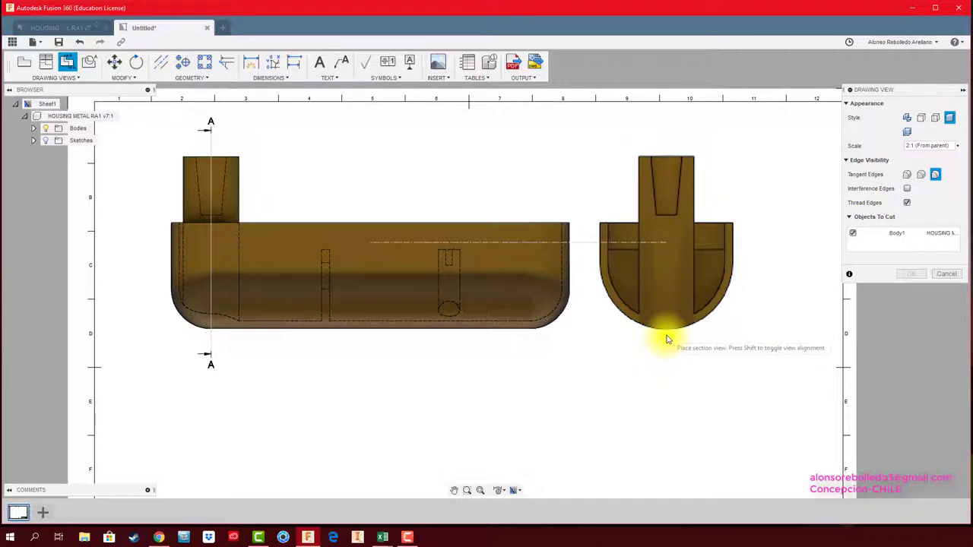
{"action": "left_click", "coordinate": [669, 335]}
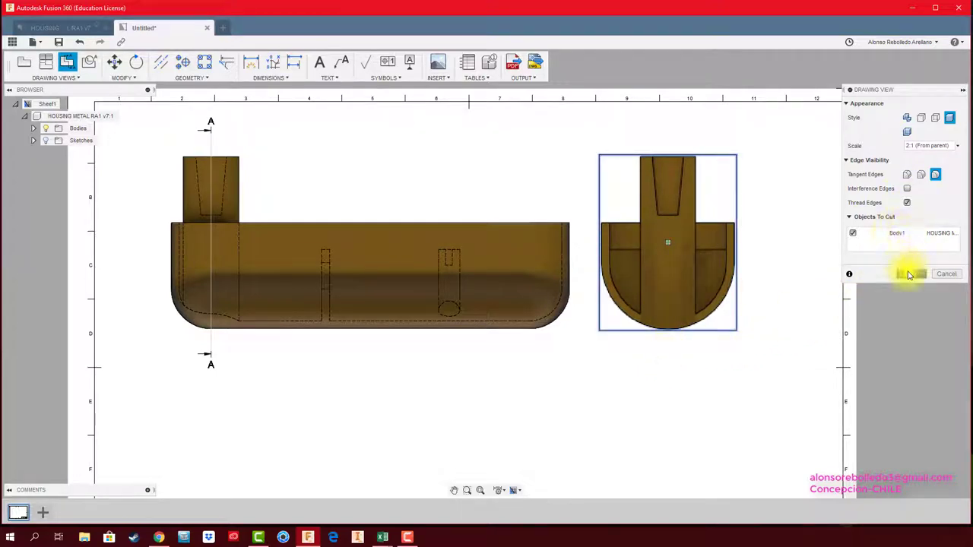
{"action": "left_click", "coordinate": [910, 274]}
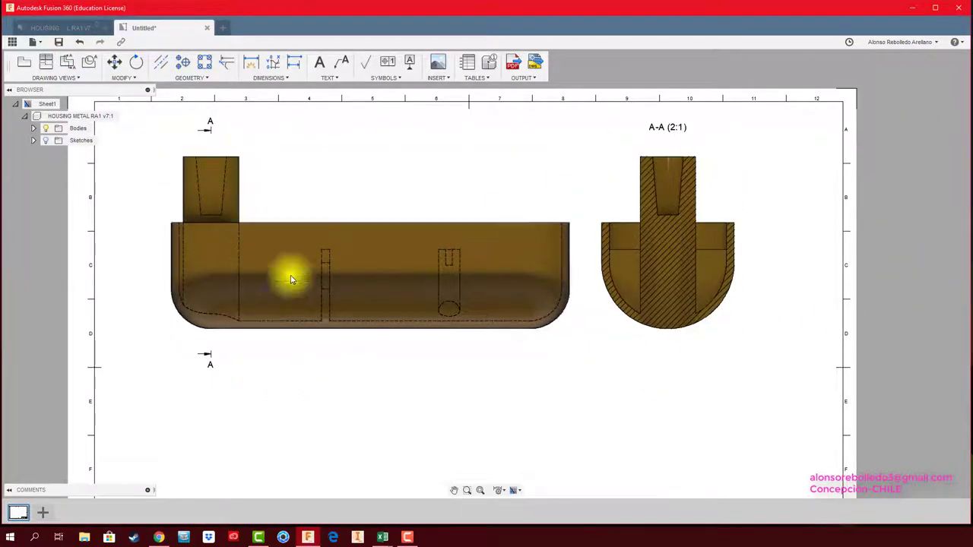
Cut the 3D housing with a Section Analysis plane about 60 mm in, then return to the drawing.
{"action": "left_click", "coordinate": [72, 28]}
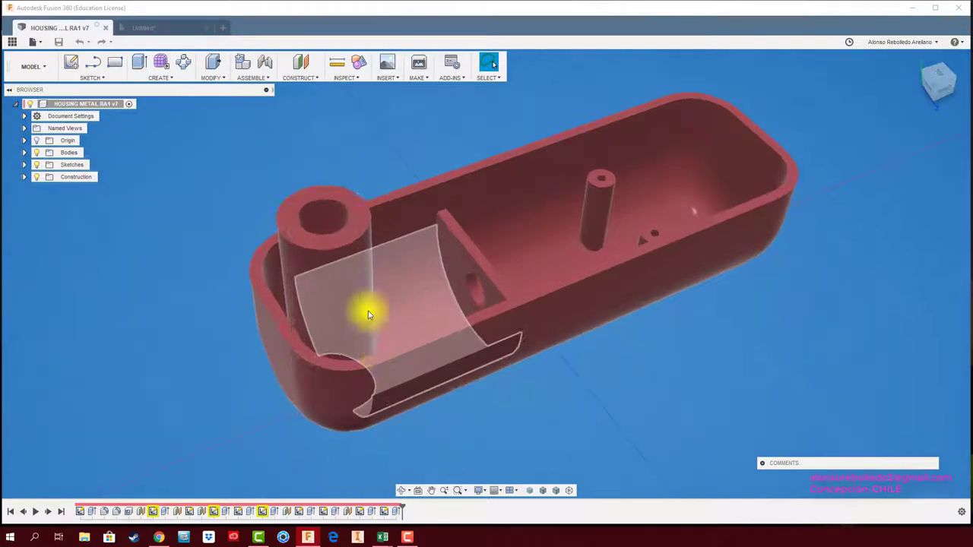
{"action": "left_click", "coordinate": [393, 82]}
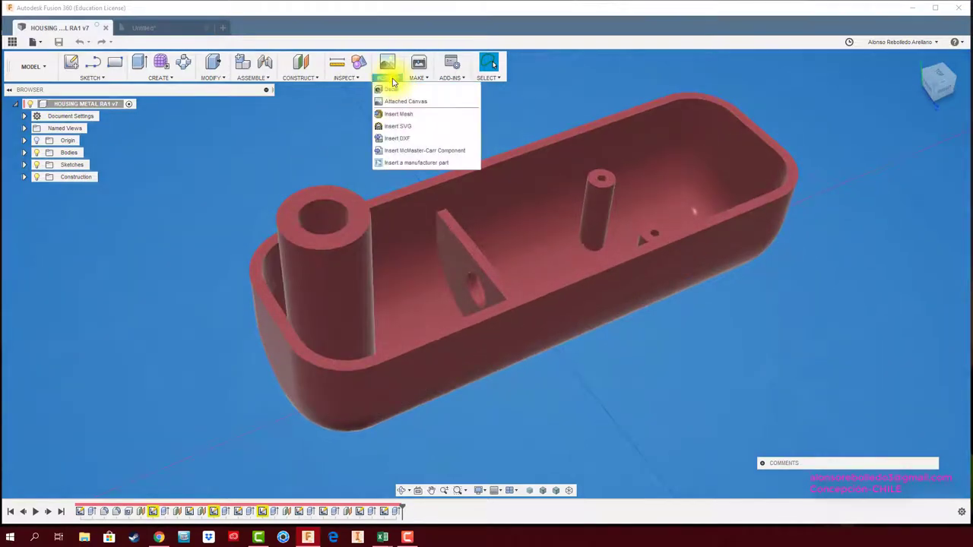
{"action": "left_click", "coordinate": [362, 167]}
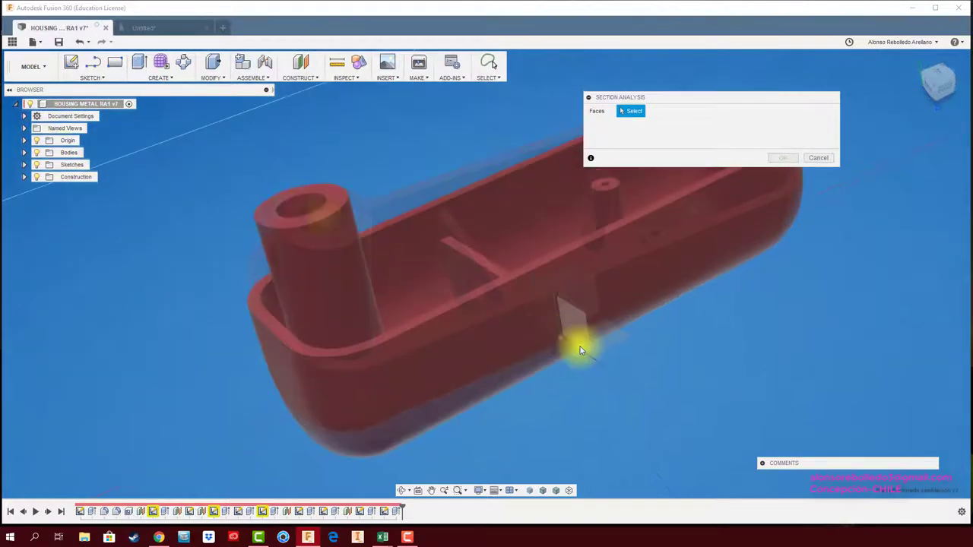
{"action": "left_click", "coordinate": [577, 342]}
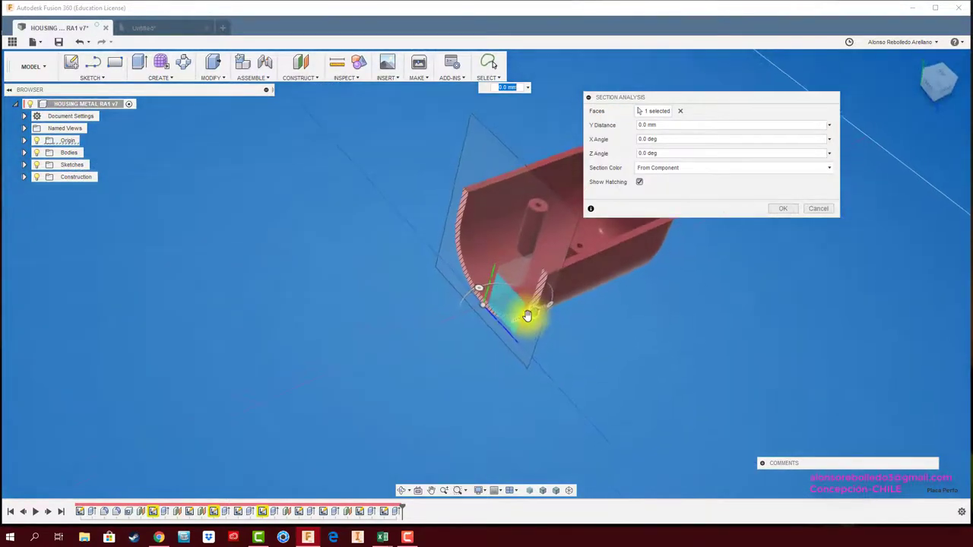
{"action": "left_click_drag", "start_coordinate": [527, 323], "coordinate": [398, 360]}
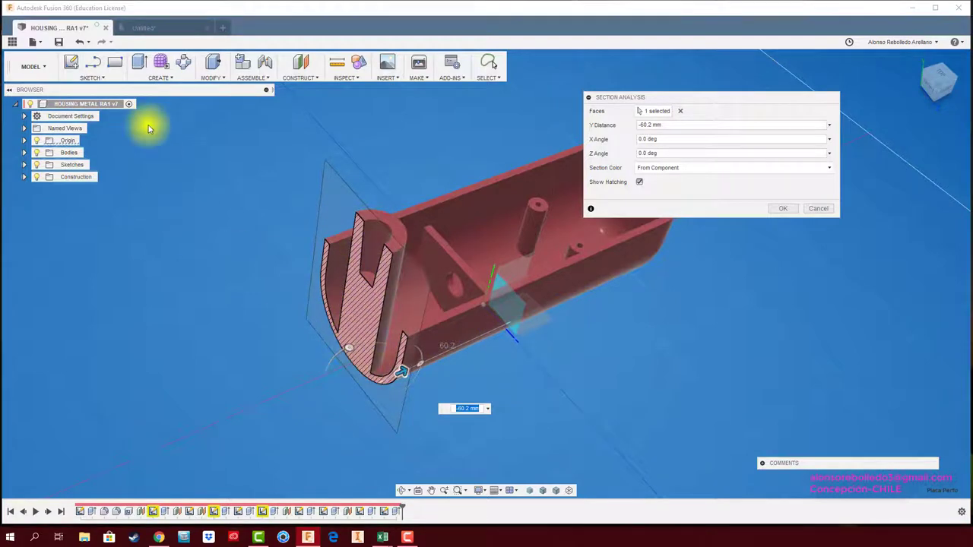
{"action": "left_click", "coordinate": [143, 31]}
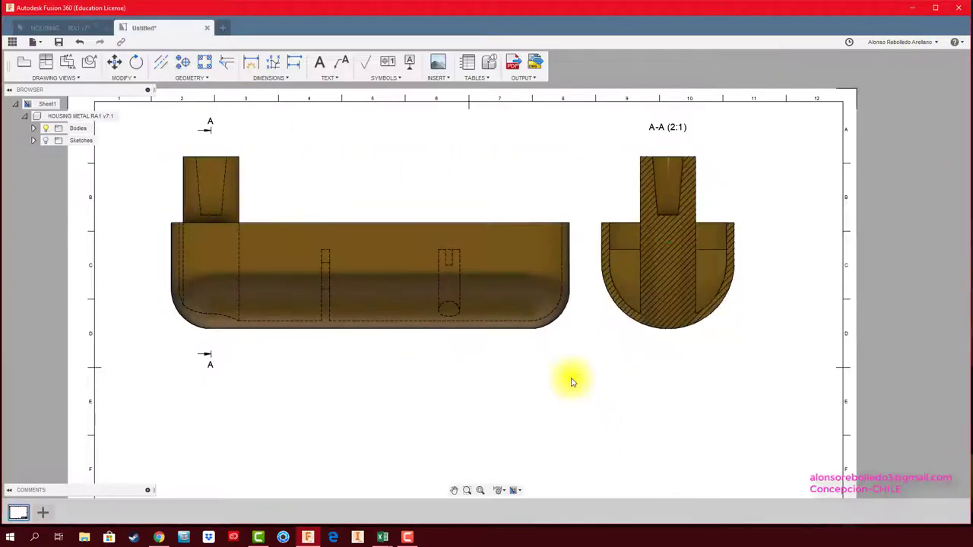
Move the base view lower on the sheet.
{"action": "scroll", "coordinate": [611, 359], "scroll_direction": "down", "scroll_amount": 2}
{"action": "scroll", "coordinate": [539, 354], "scroll_direction": "down", "scroll_amount": 2}
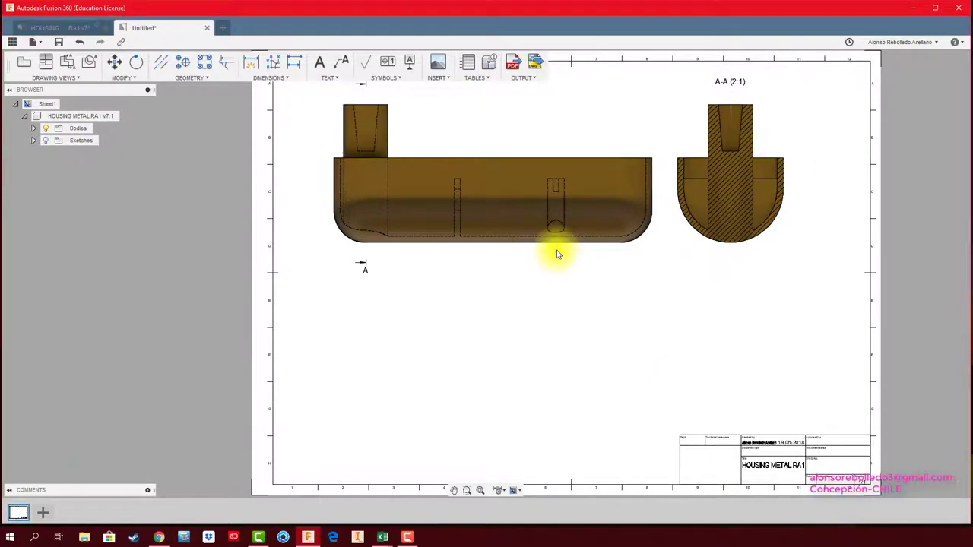
{"action": "left_click", "coordinate": [557, 252]}
{"action": "left_click", "coordinate": [493, 177]}
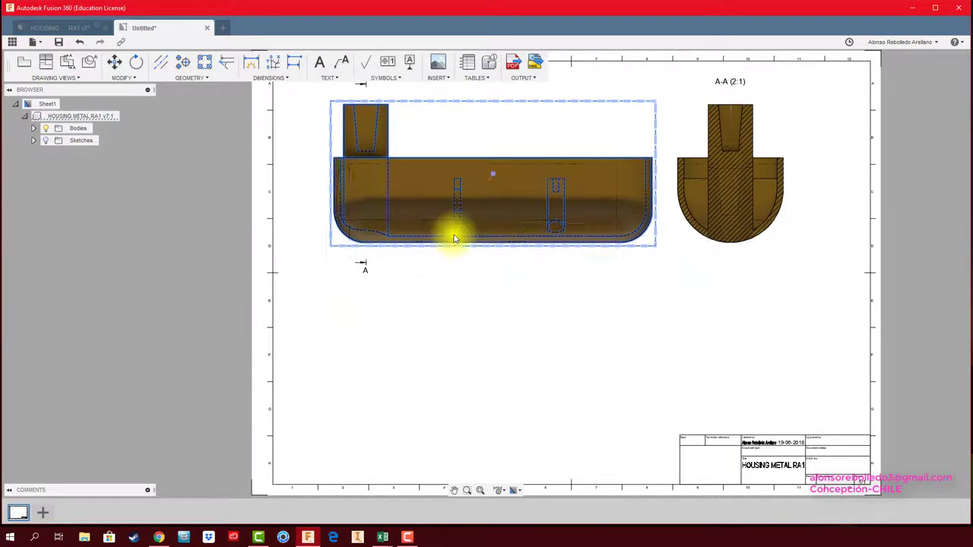
{"action": "left_click", "coordinate": [453, 237]}
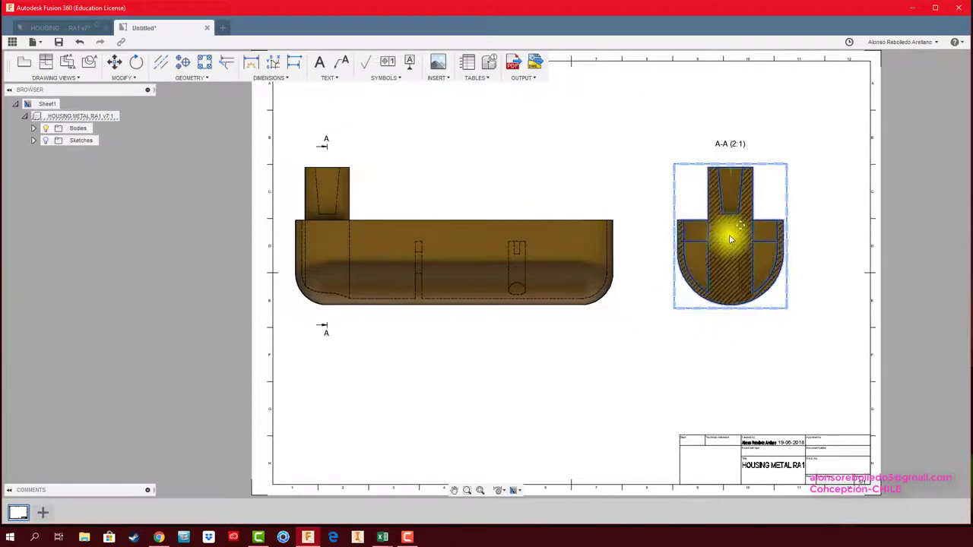
Shift section A-A slightly left toward the base view, then go back to the 3D model.
{"action": "left_click_drag", "start_coordinate": [730, 245], "coordinate": [702, 241]}
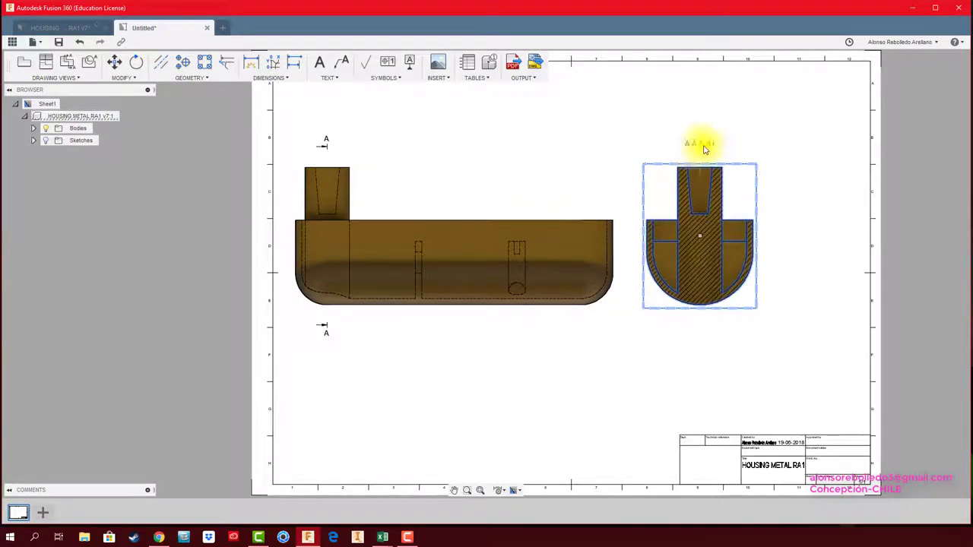
{"action": "scroll", "coordinate": [608, 355], "scroll_direction": "down", "scroll_amount": 2}
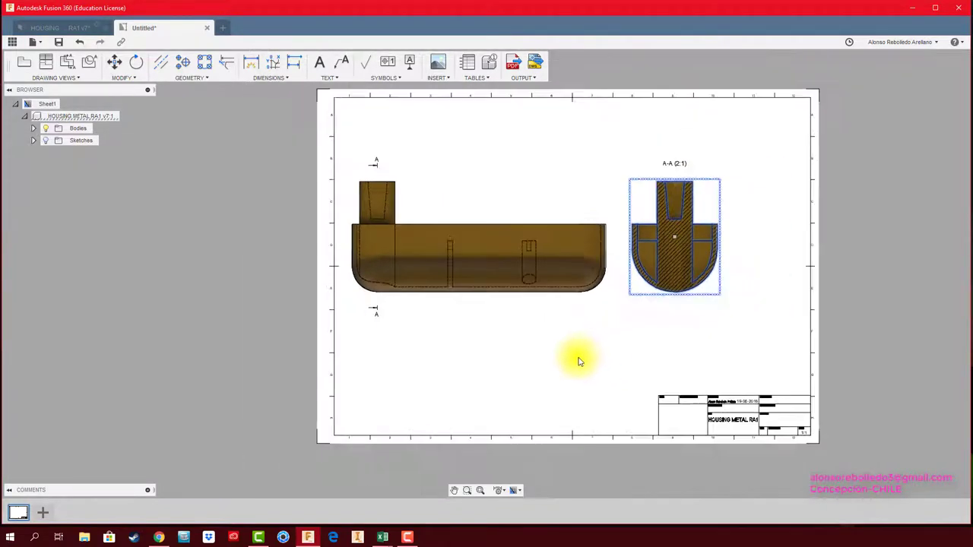
{"action": "left_click", "coordinate": [576, 360]}
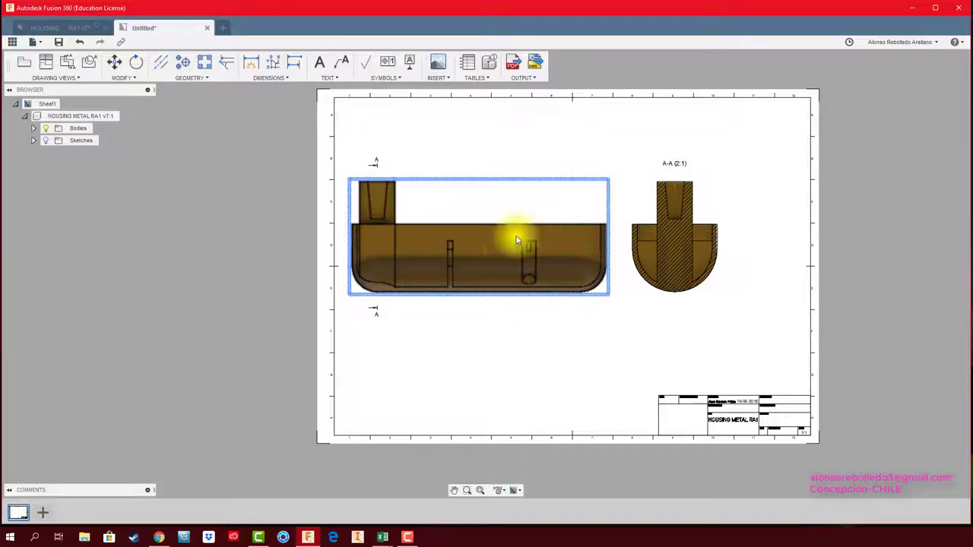
{"action": "left_click", "coordinate": [76, 31]}
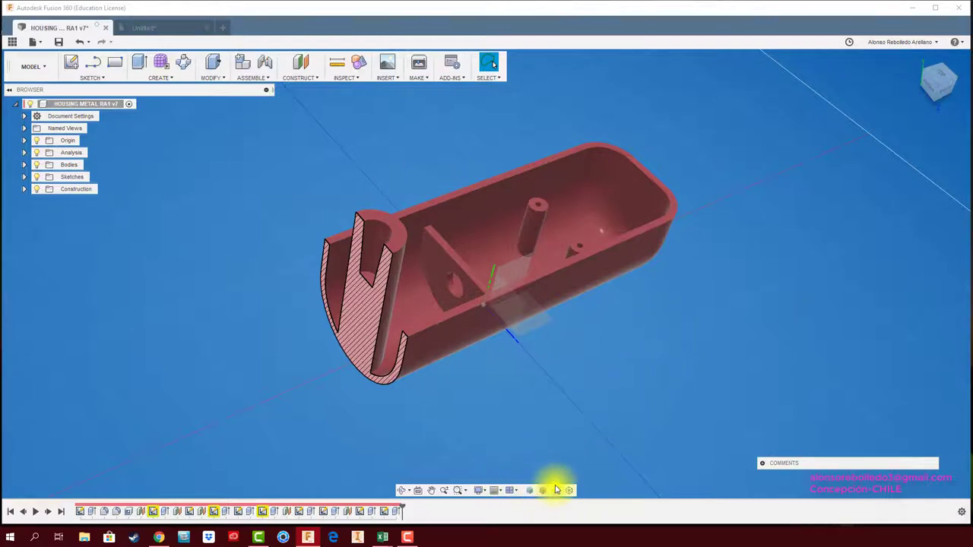
{"action": "mouse_move", "coordinate": [557, 490]}
{"action": "middle_mouse_down", "text": "shift"}
{"action": "mouse_move", "coordinate": [586, 354]}
{"action": "mouse_move", "coordinate": [568, 223]}
{"action": "middle_mouse_up", "text": "shift"}
{"action": "scroll", "coordinate": [568, 223], "scroll_direction": "up", "scroll_amount": 2}
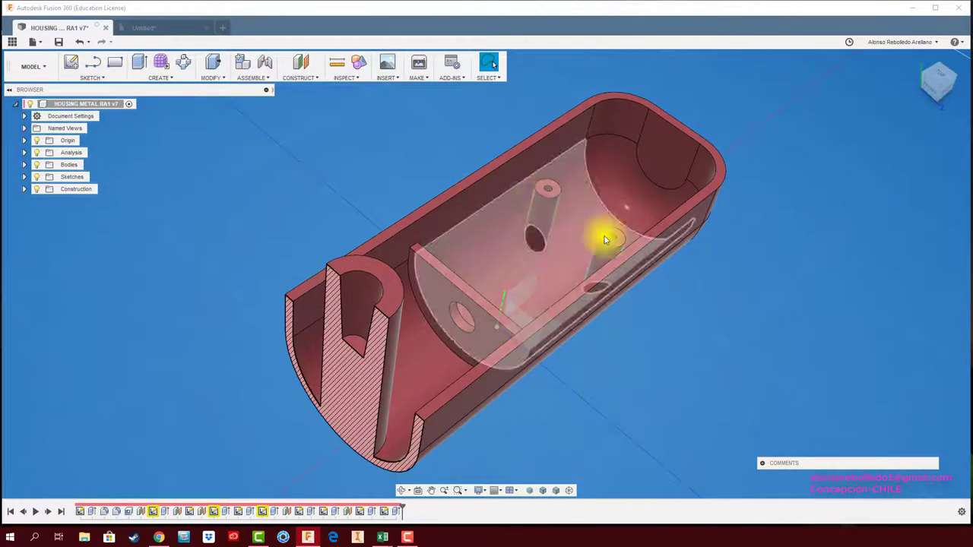
{"action": "mouse_move", "coordinate": [606, 241]}
{"action": "middle_mouse_down", "text": "shift"}
{"action": "mouse_move", "coordinate": [651, 266]}
{"action": "mouse_move", "coordinate": [382, 449]}
{"action": "middle_mouse_up", "text": "shift"}
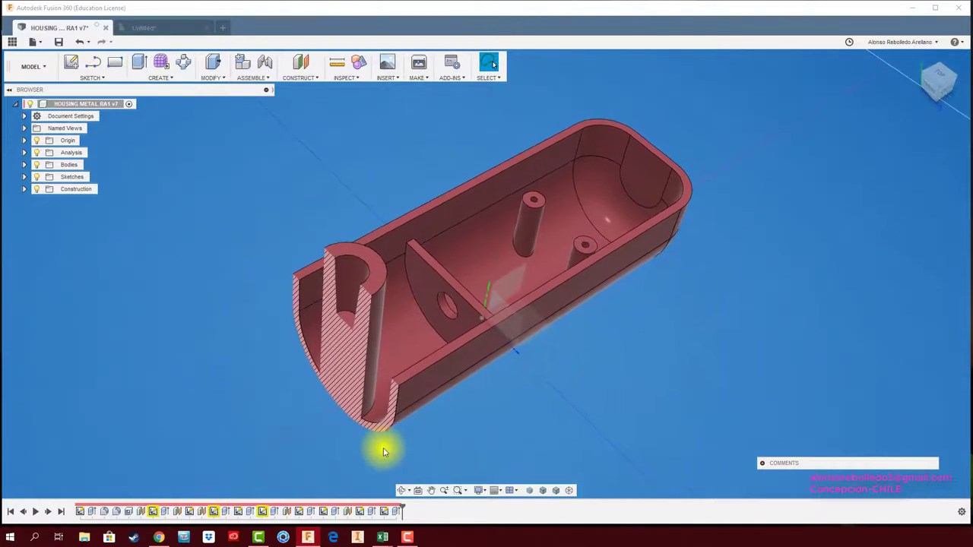
{"action": "left_click", "coordinate": [180, 29]}
Switch the sheet size to A1 and move the base view and section A-A up.
{"action": "left_click", "coordinate": [516, 491]}
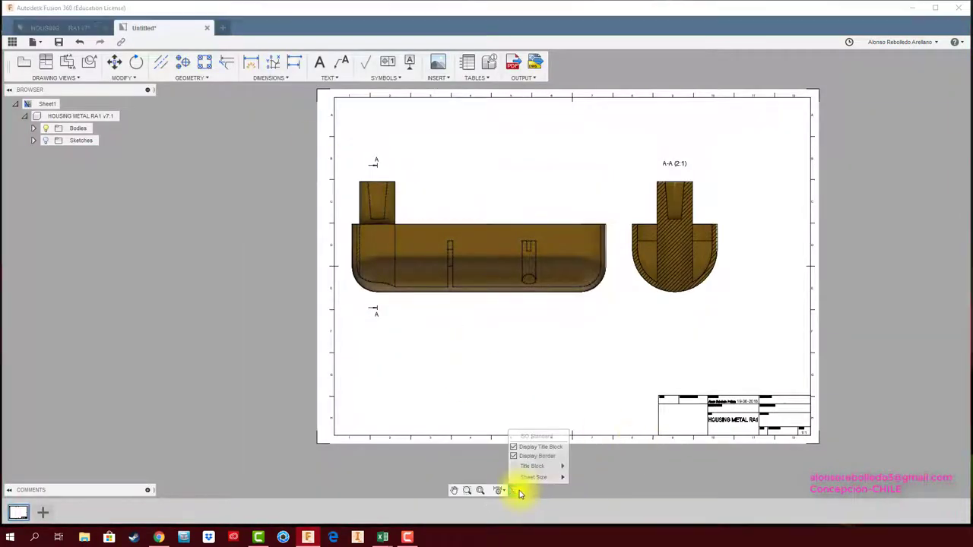
{"action": "mouse_move", "coordinate": [535, 477]}
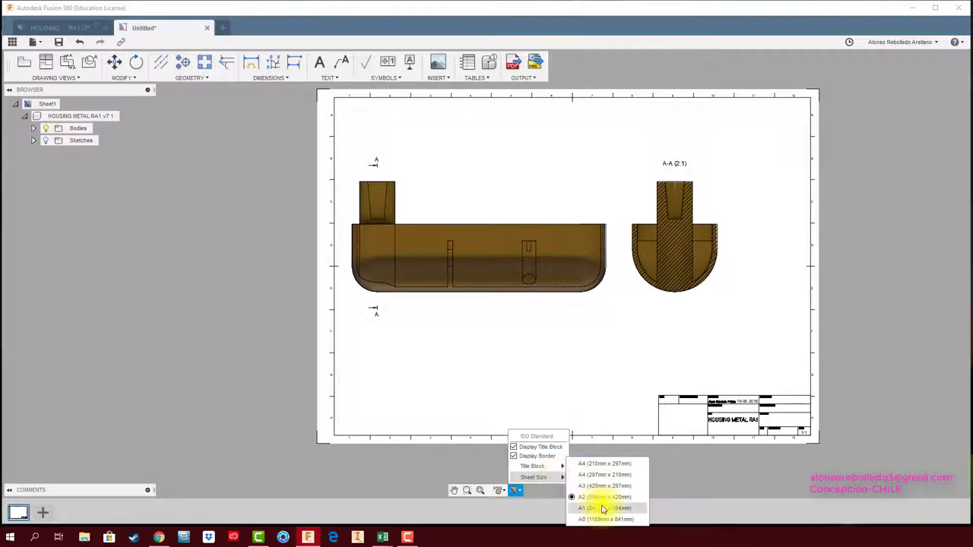
{"action": "left_click", "coordinate": [602, 508]}
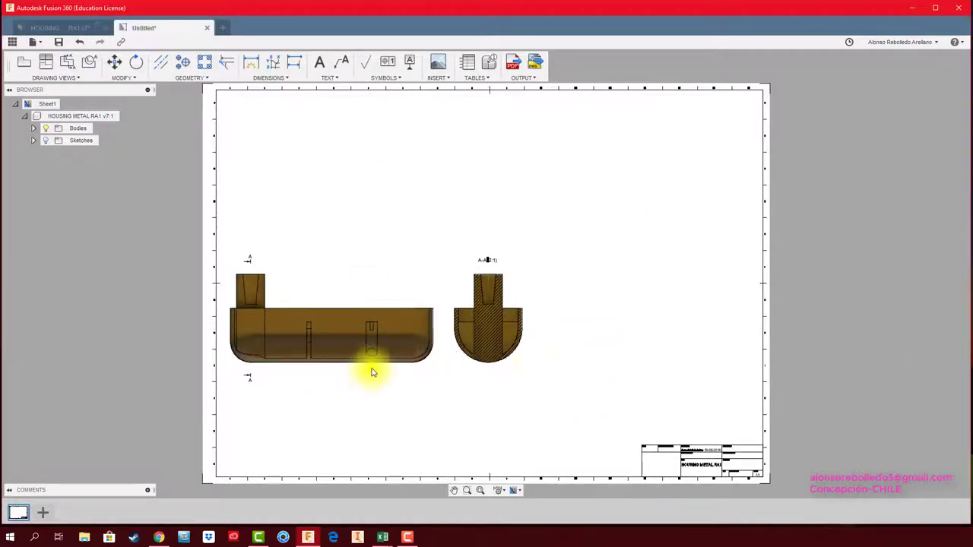
{"action": "left_click", "coordinate": [349, 344]}
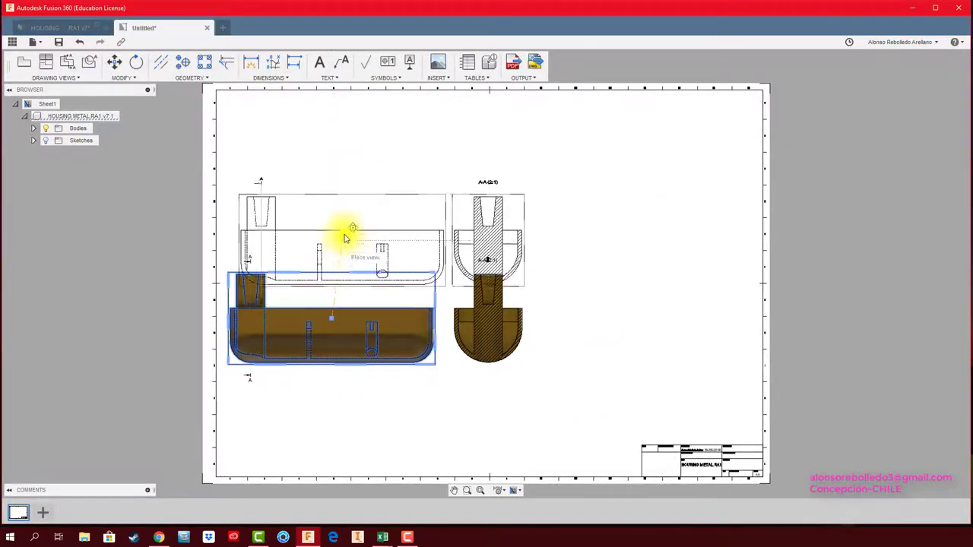
{"action": "left_click_drag", "start_coordinate": [331, 266], "coordinate": [343, 211]}
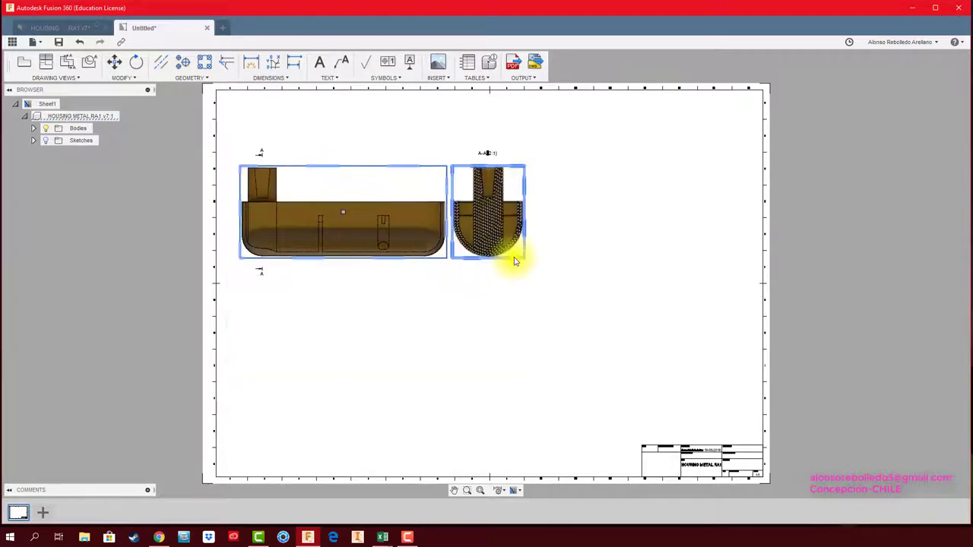
{"action": "left_click", "coordinate": [491, 220]}
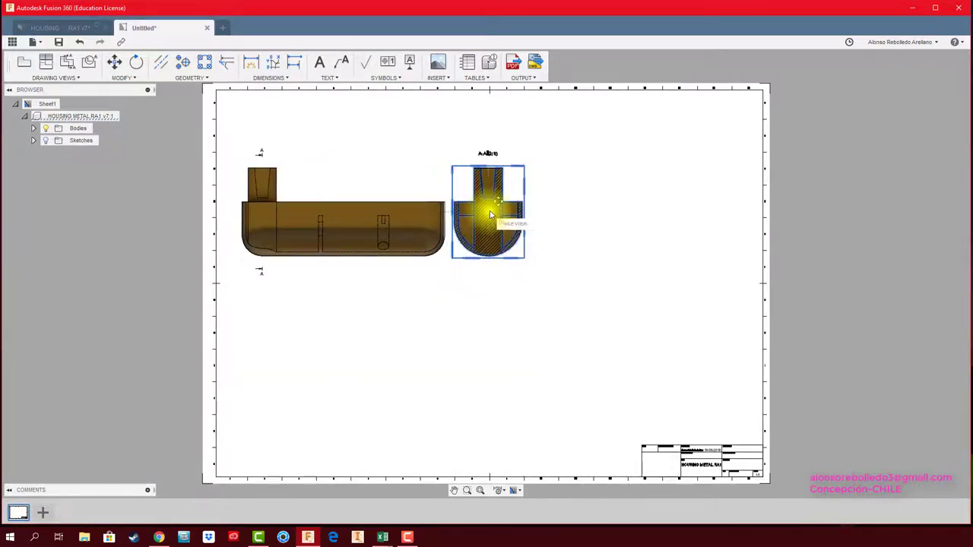
{"action": "left_click_drag", "start_coordinate": [490, 219], "coordinate": [511, 219]}
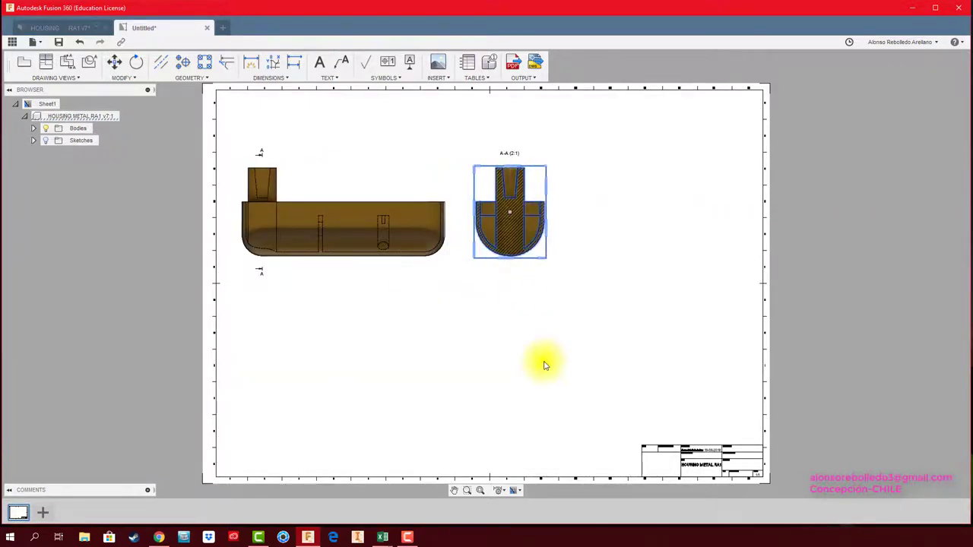
{"action": "left_click", "coordinate": [513, 335]}
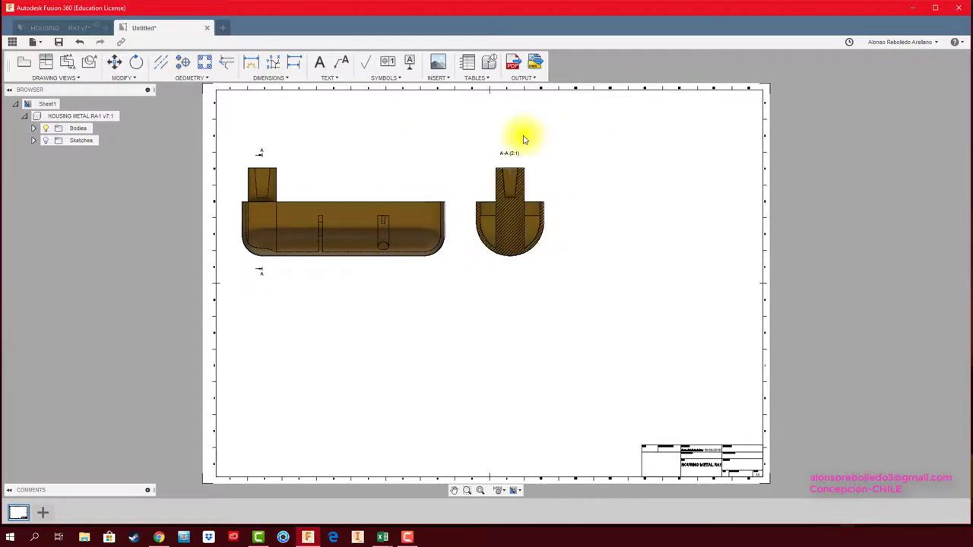
{"action": "left_click", "coordinate": [516, 265]}
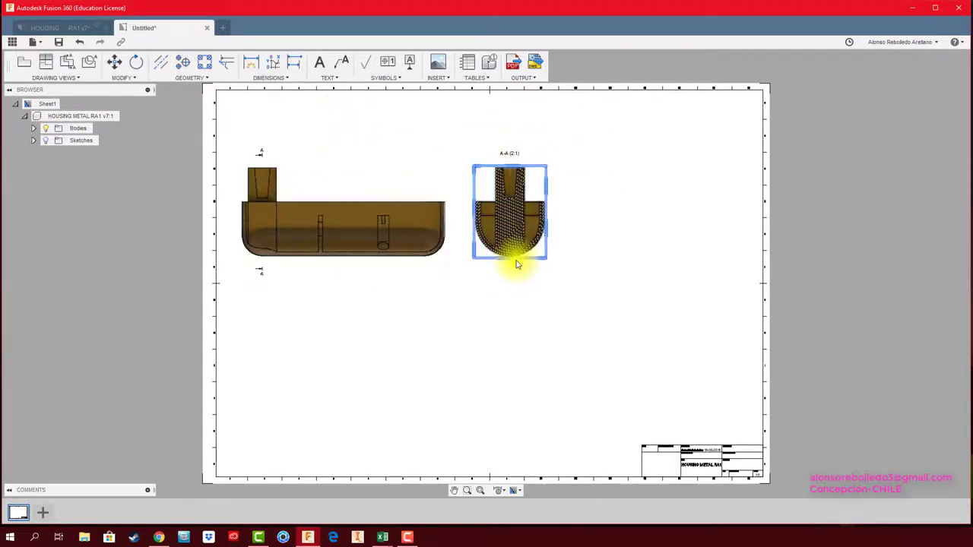
{"action": "left_click", "coordinate": [510, 218]}
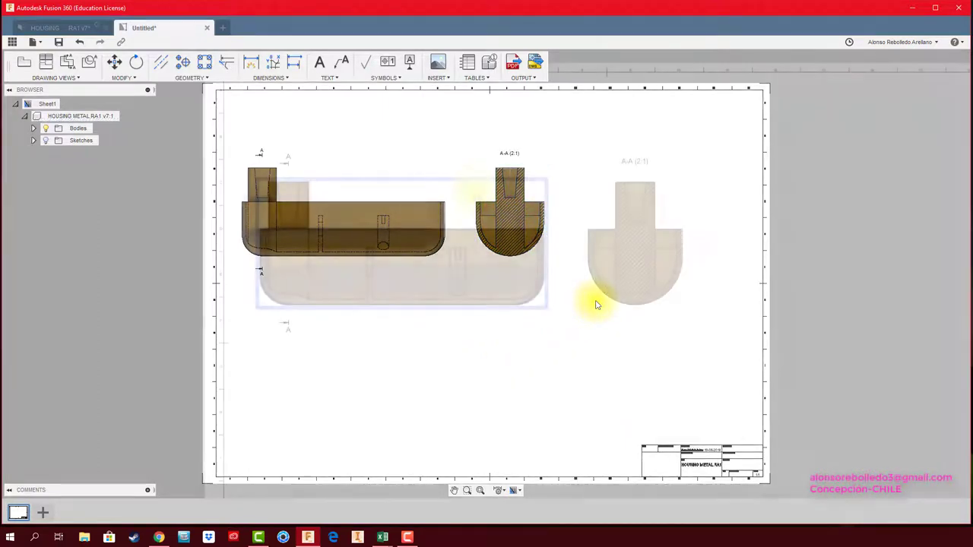
Draw section line B-B vertically through the base view's right boss.
{"action": "left_click", "coordinate": [73, 69]}
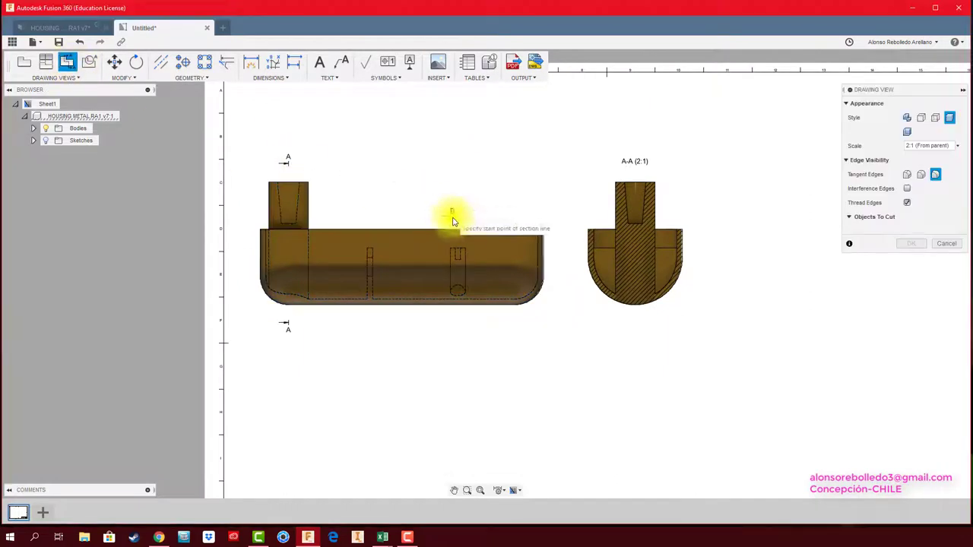
{"action": "scroll", "coordinate": [453, 283], "scroll_direction": "up", "scroll_amount": 2}
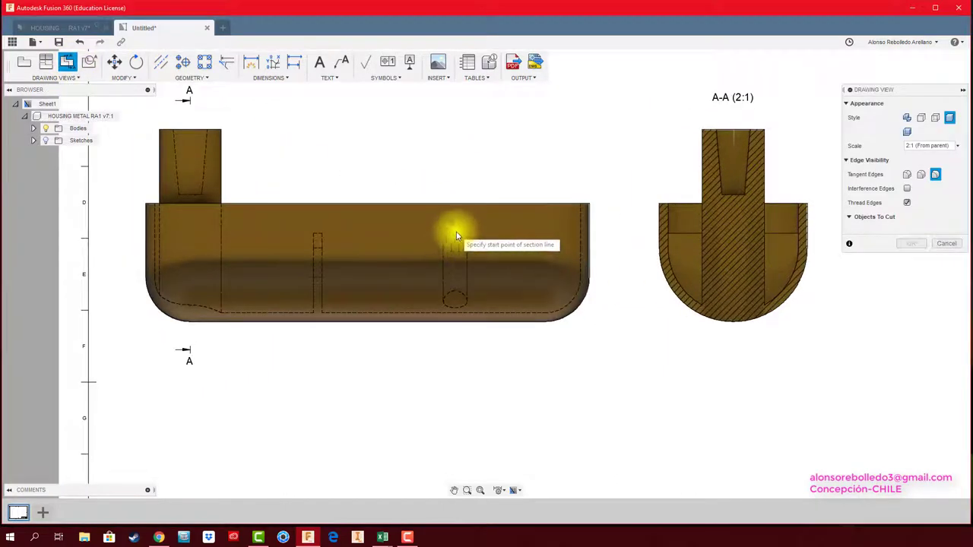
{"action": "scroll", "coordinate": [451, 218], "scroll_direction": "up", "scroll_amount": 2}
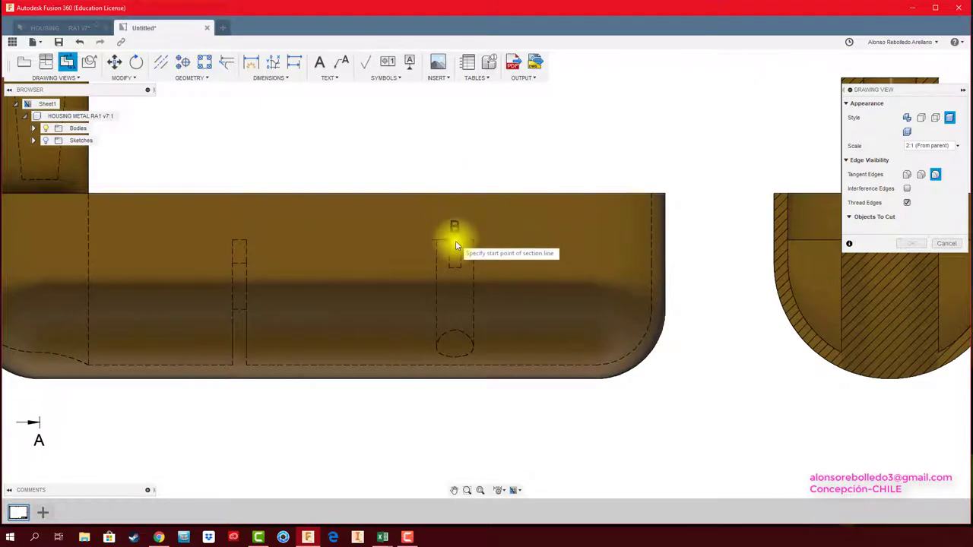
{"action": "left_click", "coordinate": [455, 397]}
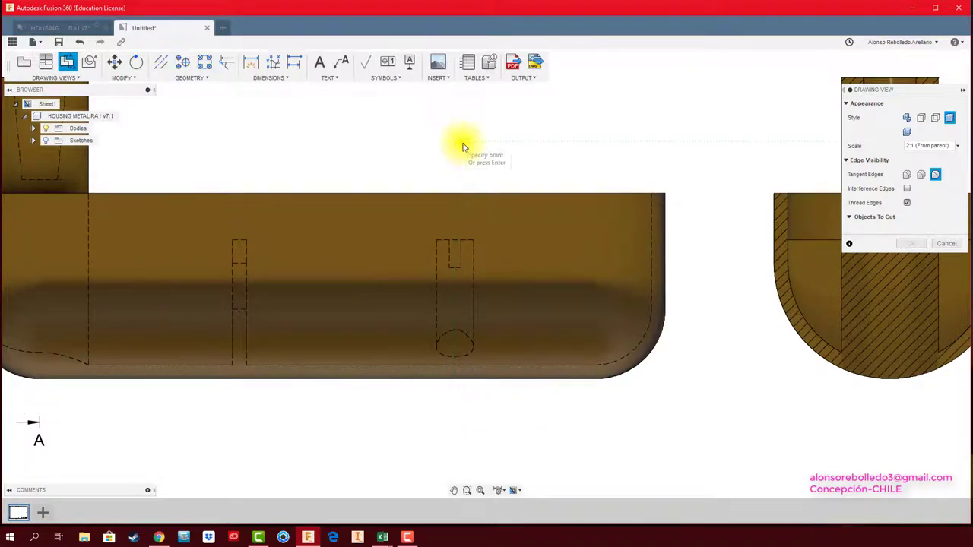
{"action": "right_click", "coordinate": [463, 146]}
{"action": "left_click", "coordinate": [496, 143]}
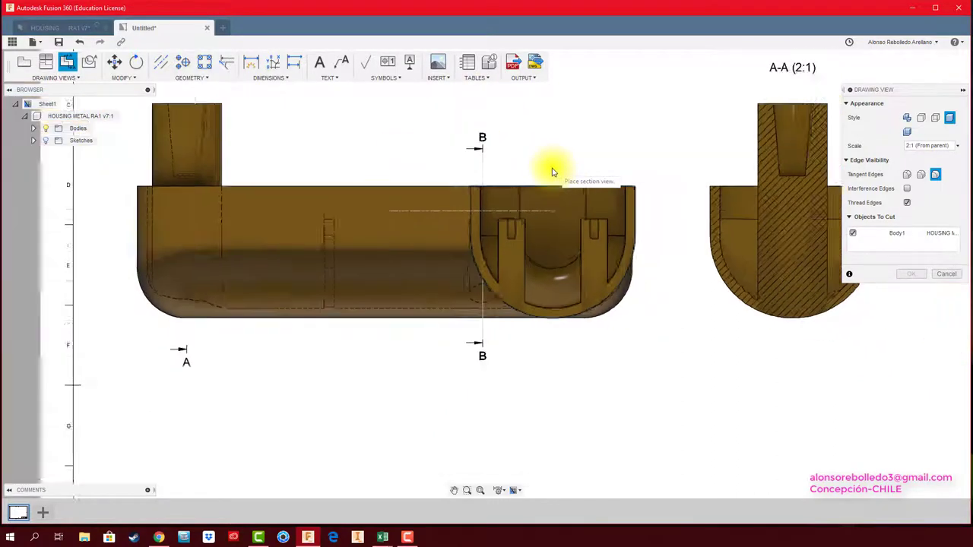
Place section view B-B at 2:1 to the right of section A-A.
{"action": "scroll", "coordinate": [593, 182], "scroll_direction": "down", "scroll_amount": 2}
{"action": "middle_click_drag", "start_coordinate": [662, 210], "coordinate": [489, 191]}
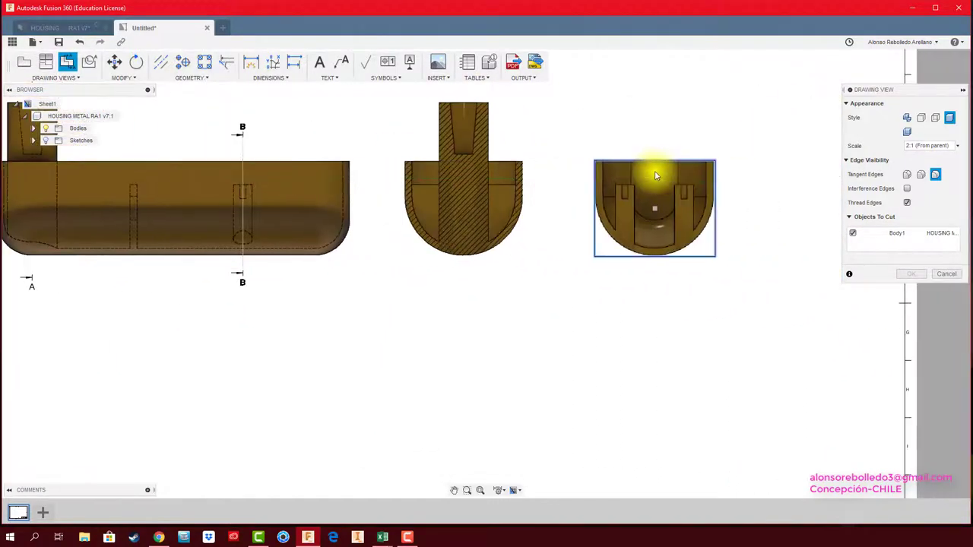
{"action": "left_click", "coordinate": [656, 175]}
{"action": "left_click", "coordinate": [911, 275]}
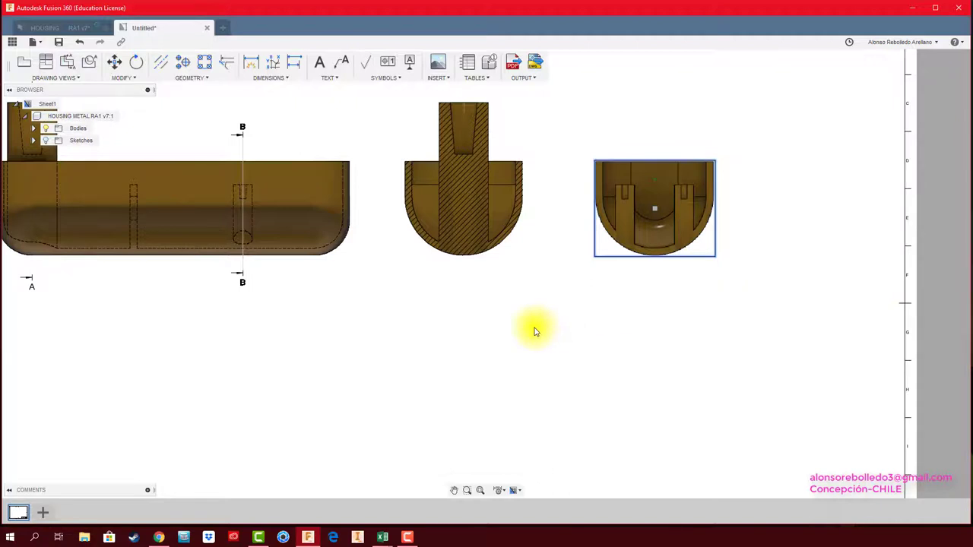
{"action": "middle_click_drag", "start_coordinate": [534, 331], "coordinate": [585, 322]}
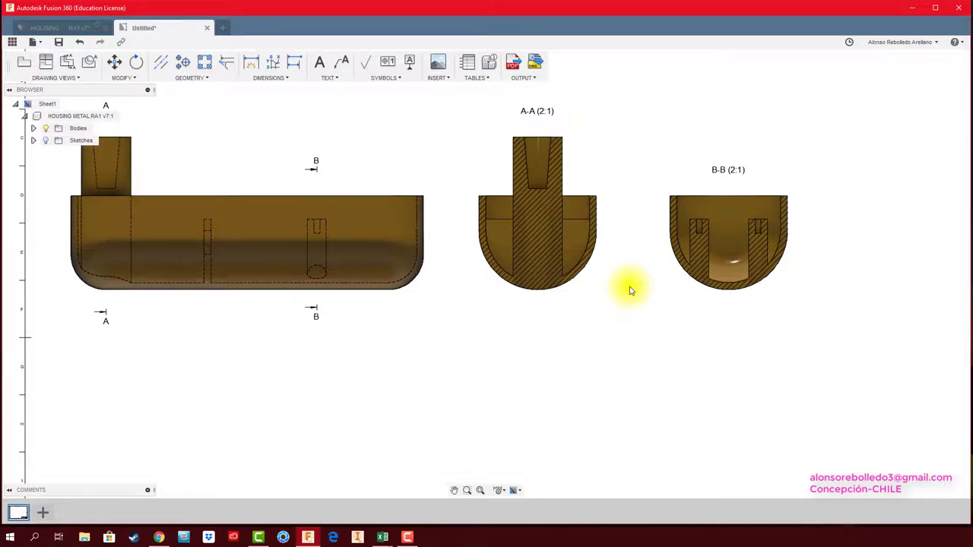
{"action": "scroll", "coordinate": [628, 289], "scroll_direction": "down", "scroll_amount": 2}
Project a top view from the base view and place it below.
{"action": "scroll", "coordinate": [660, 250], "scroll_direction": "down", "scroll_amount": 2}
{"action": "scroll", "coordinate": [608, 289], "scroll_direction": "down", "scroll_amount": 1}
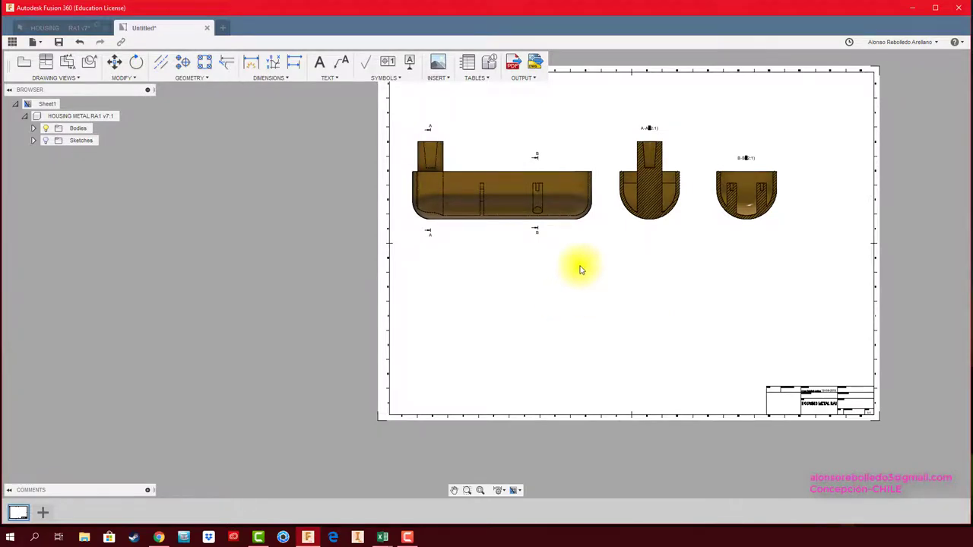
{"action": "scroll", "coordinate": [782, 156], "scroll_direction": "up", "scroll_amount": 2}
{"action": "scroll", "coordinate": [738, 163], "scroll_direction": "up", "scroll_amount": 1}
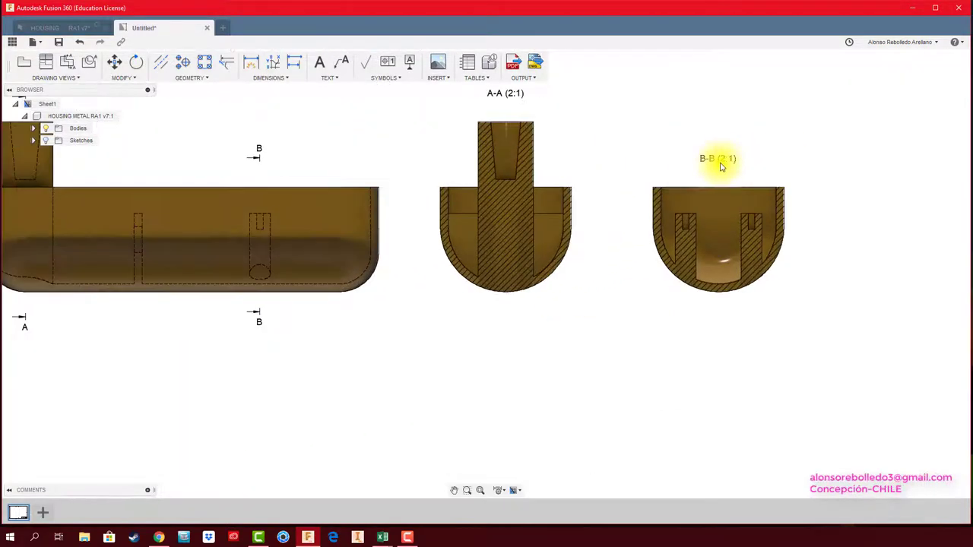
{"action": "scroll", "coordinate": [499, 330], "scroll_direction": "down", "scroll_amount": 2}
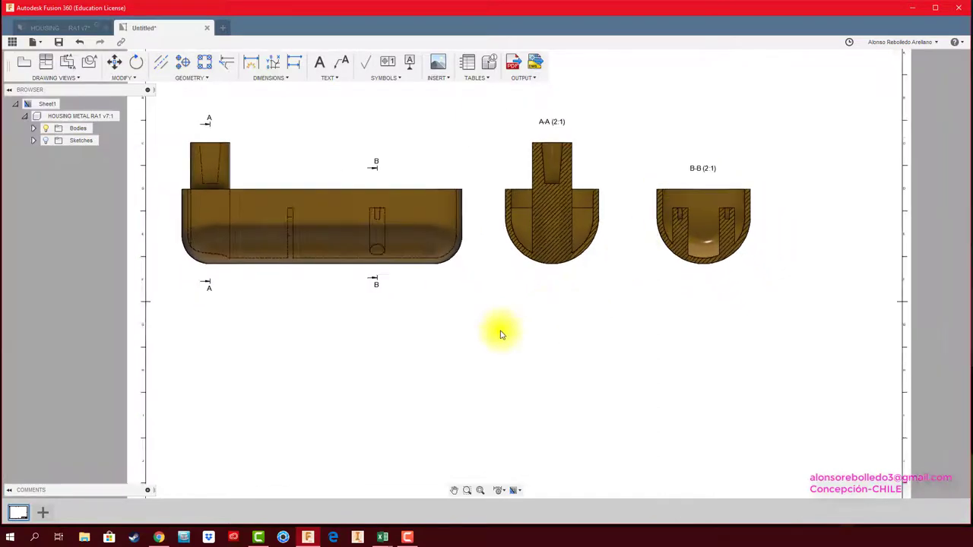
{"action": "scroll", "coordinate": [500, 341], "scroll_direction": "down", "scroll_amount": 1}
{"action": "left_click_drag", "start_coordinate": [636, 250], "coordinate": [427, 218]}
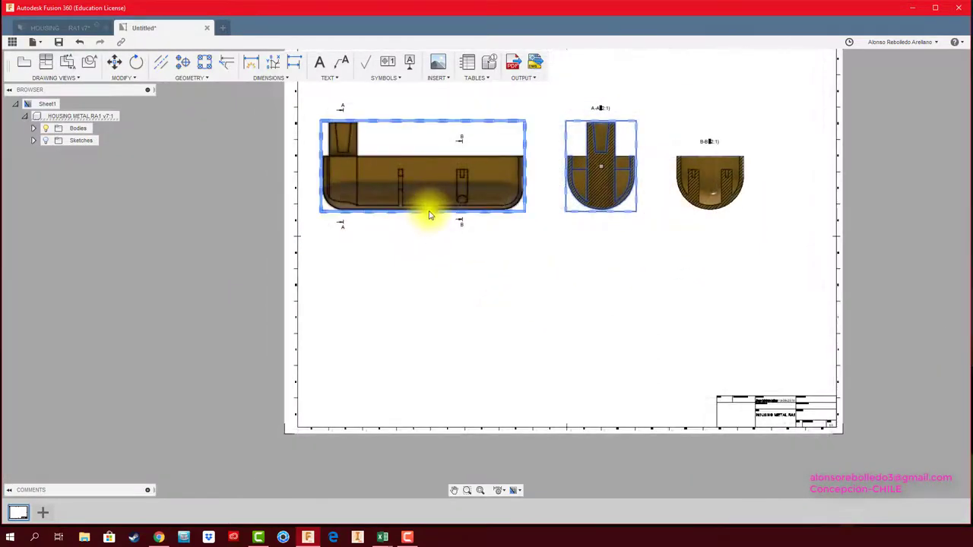
{"action": "left_click", "coordinate": [429, 213]}
{"action": "left_click", "coordinate": [46, 62]}
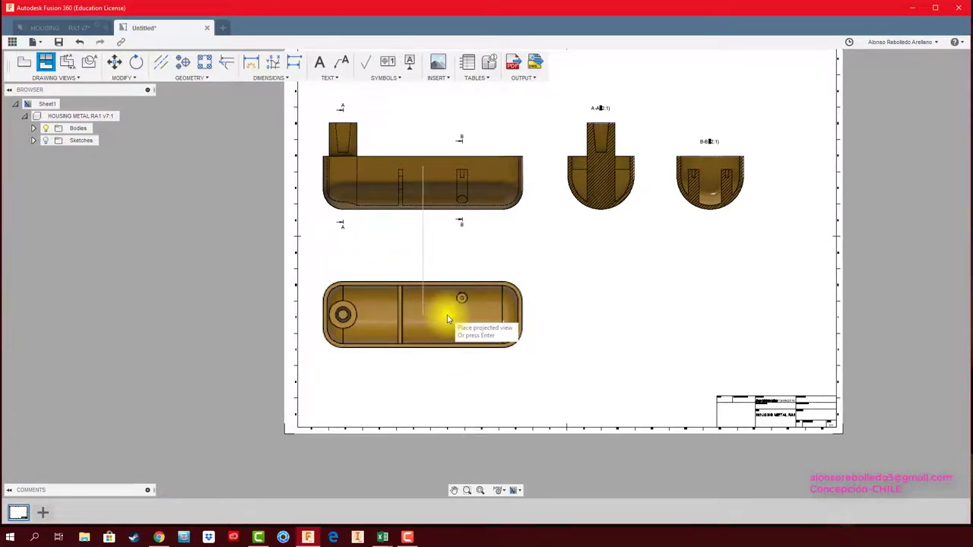
{"action": "left_click", "coordinate": [446, 320]}
{"action": "right_click", "coordinate": [489, 326]}
{"action": "left_click", "coordinate": [386, 352]}
Nudge the top view slightly upward and begin a section view on it.
{"action": "scroll", "coordinate": [328, 319], "scroll_direction": "up", "scroll_amount": 1}
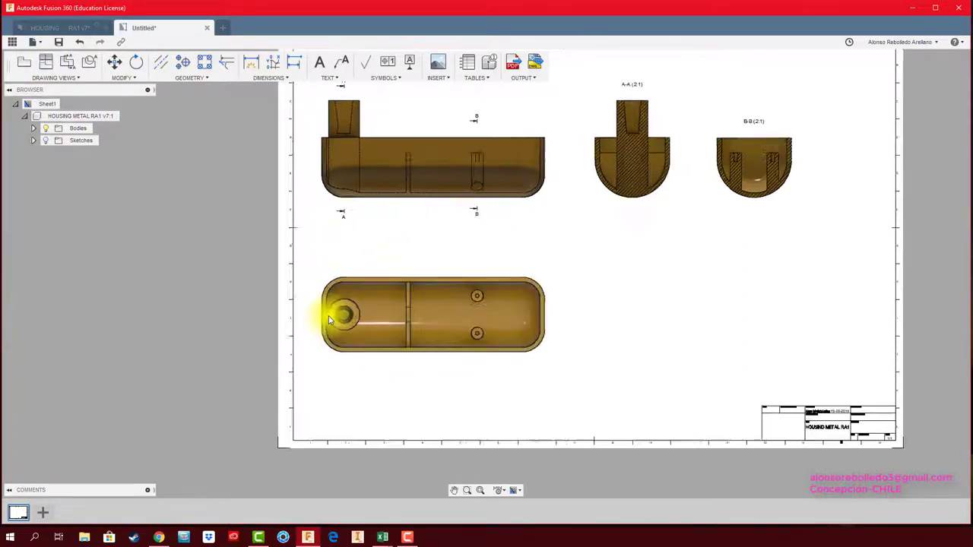
{"action": "scroll", "coordinate": [329, 319], "scroll_direction": "up", "scroll_amount": 1}
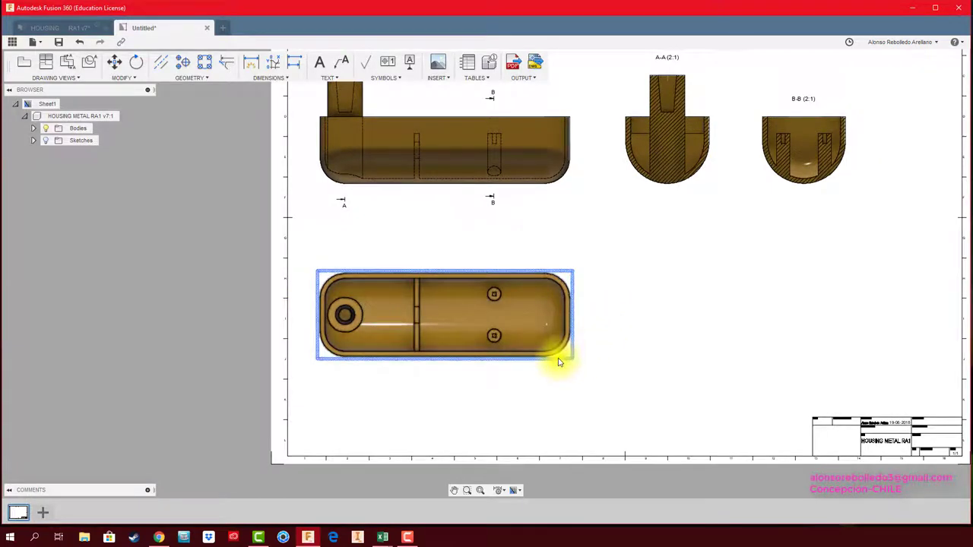
{"action": "left_click", "coordinate": [448, 318]}
{"action": "left_click_drag", "start_coordinate": [446, 320], "coordinate": [447, 306]}
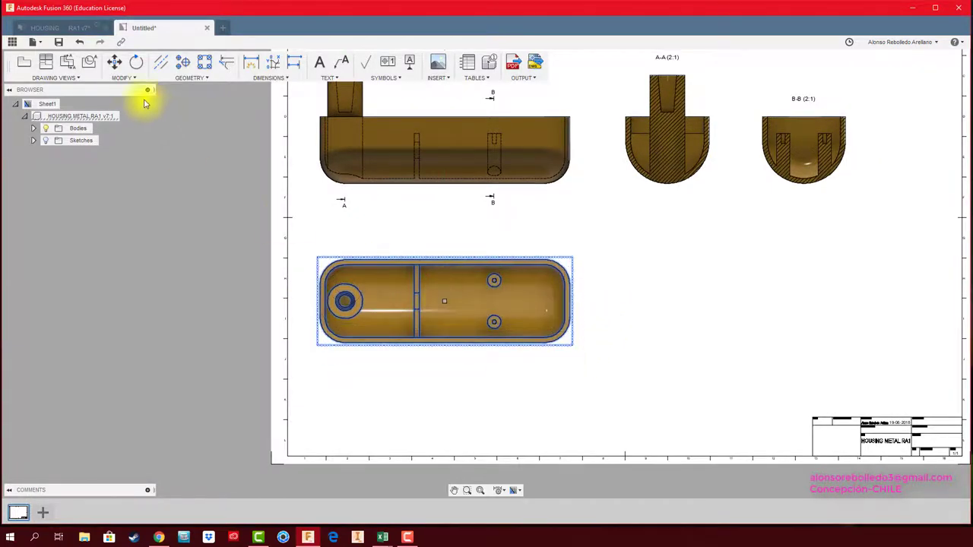
{"action": "left_click", "coordinate": [67, 64]}
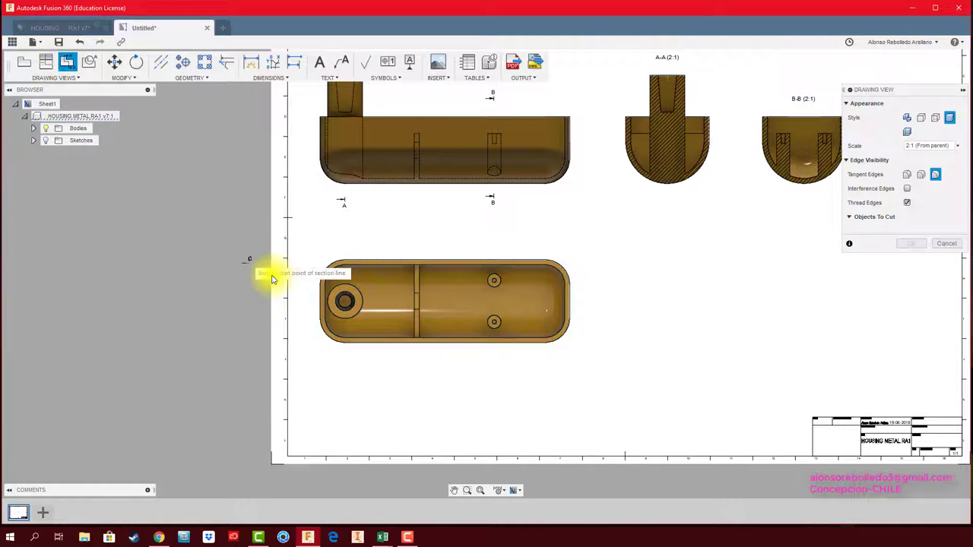
Draw horizontal section line C-C across the top view and place section C-C at 2:1.
{"action": "left_click", "coordinate": [309, 304]}
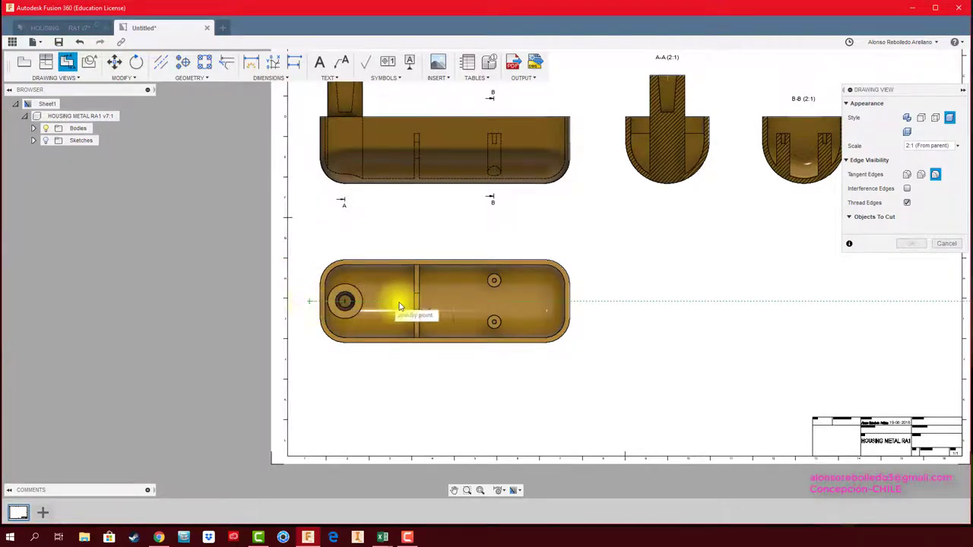
{"action": "left_click", "coordinate": [585, 306]}
{"action": "right_click", "coordinate": [585, 307]}
{"action": "left_click", "coordinate": [619, 304]}
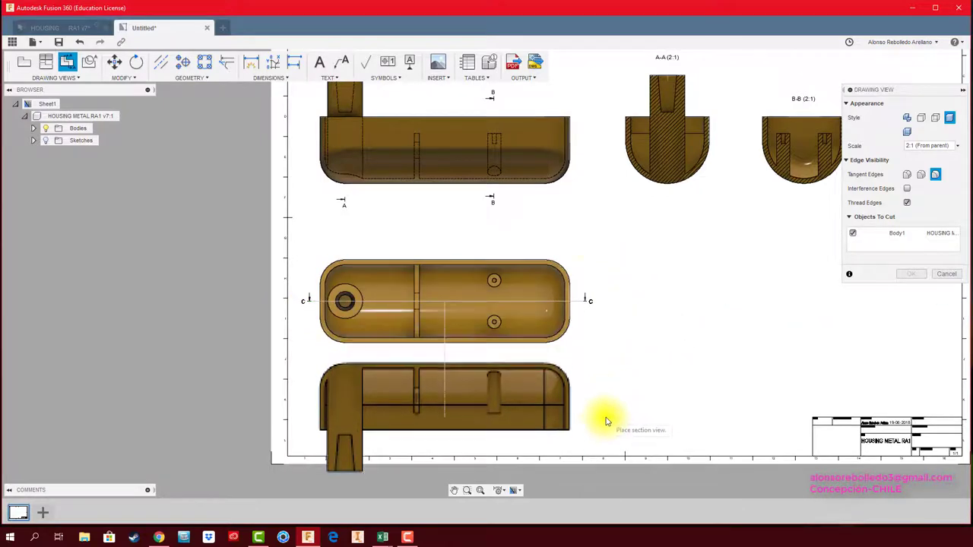
{"action": "scroll", "coordinate": [586, 250], "scroll_direction": "up", "scroll_amount": 2}
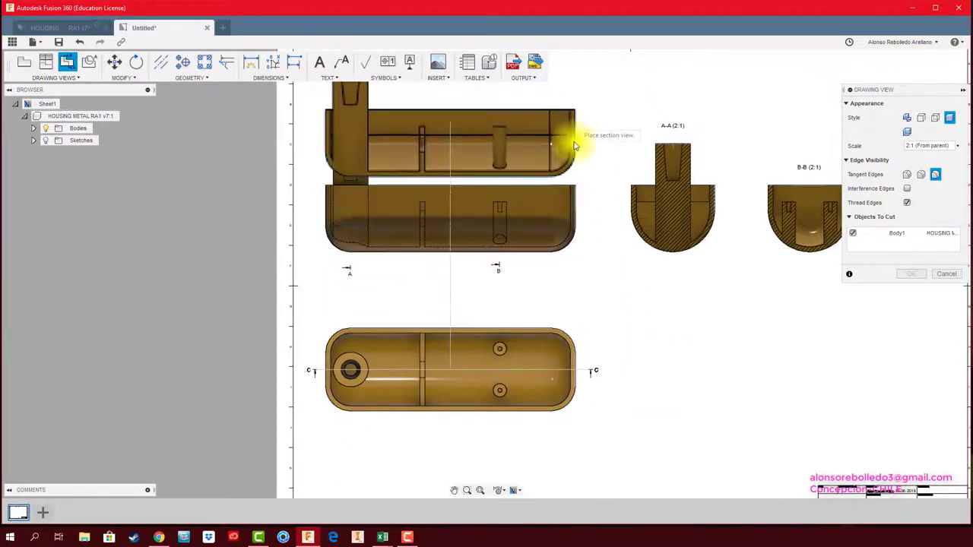
{"action": "scroll", "coordinate": [618, 304], "scroll_direction": "down", "scroll_amount": 5}
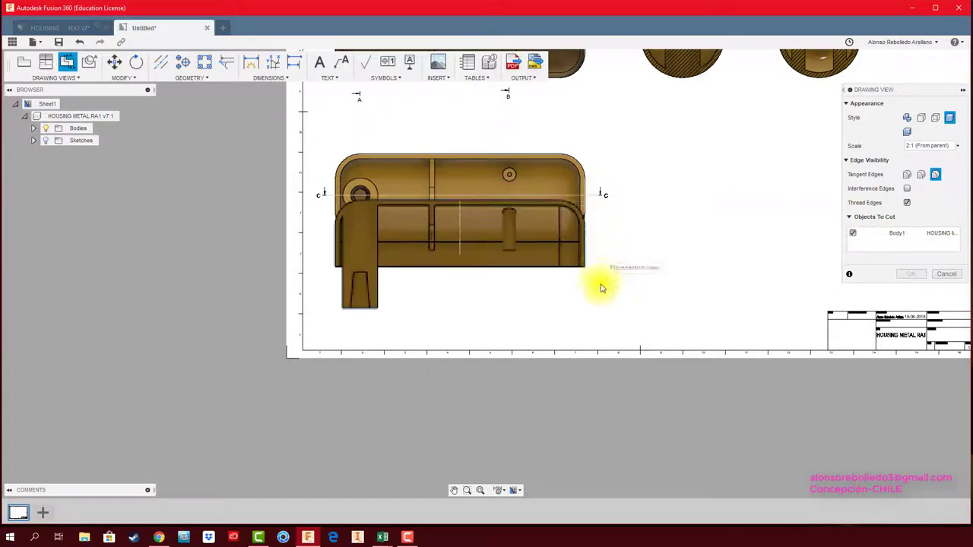
{"action": "scroll", "coordinate": [593, 236], "scroll_direction": "up", "scroll_amount": 3}
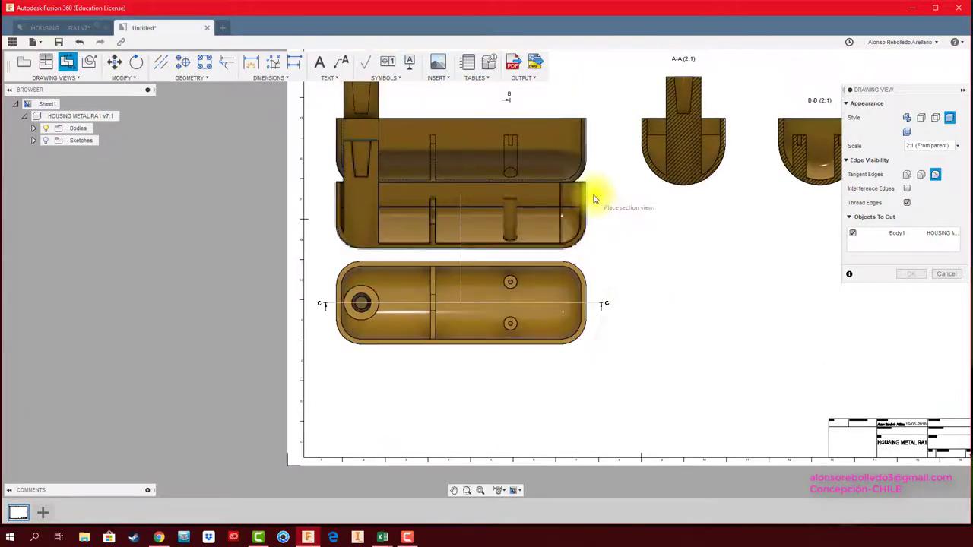
{"action": "left_click", "coordinate": [595, 199]}
{"action": "left_click", "coordinate": [922, 276]}
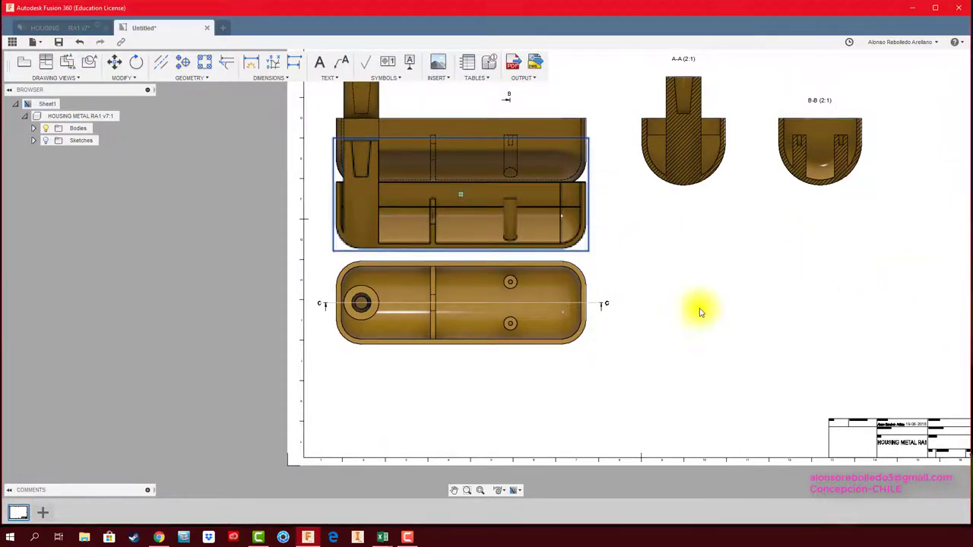
Move the top view down and section C-C just below the base view.
{"action": "middle_click_drag", "start_coordinate": [636, 329], "coordinate": [636, 279]}
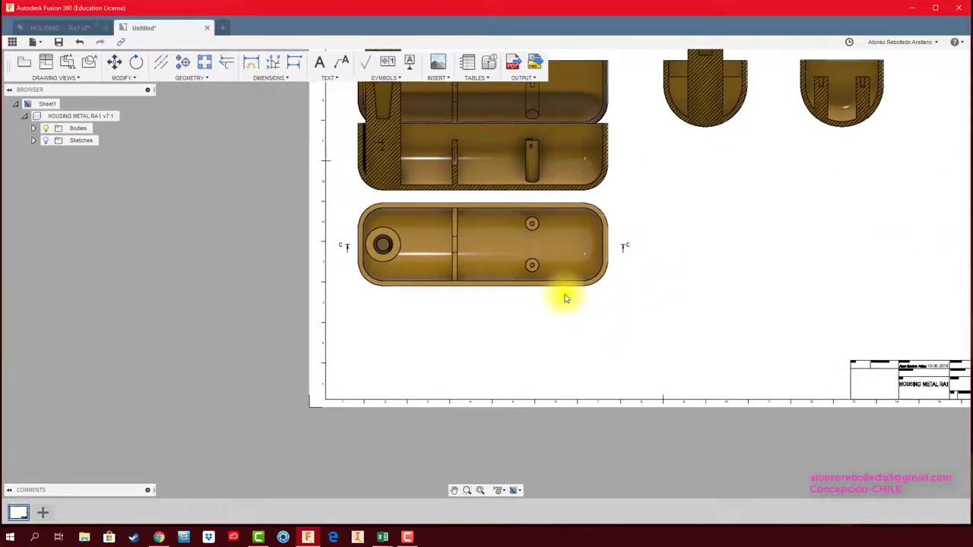
{"action": "left_click", "coordinate": [482, 259]}
{"action": "left_click_drag", "start_coordinate": [484, 250], "coordinate": [483, 317]}
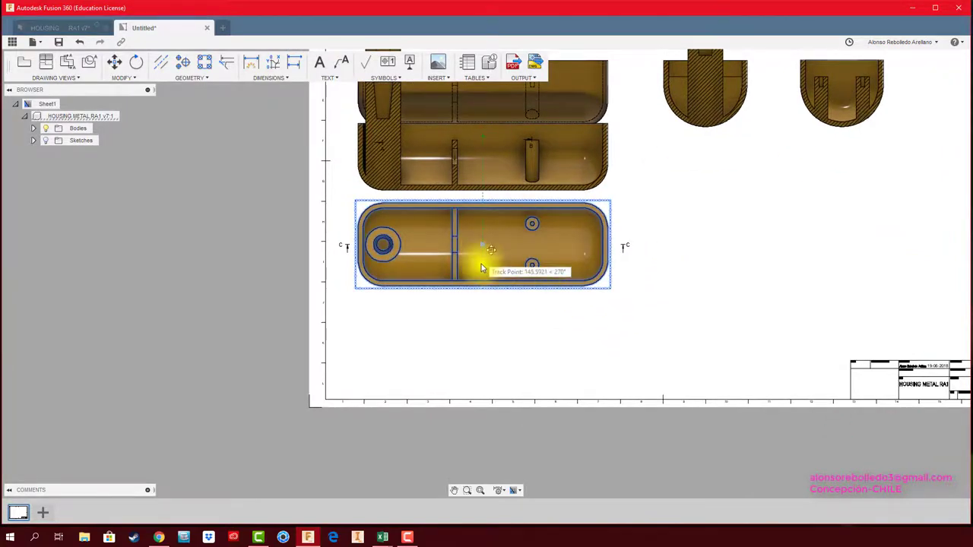
{"action": "left_click", "coordinate": [542, 199]}
{"action": "left_click_drag", "start_coordinate": [489, 190], "coordinate": [488, 259]}
Nudge the top view slightly down and reframe the sheet to check the layout.
{"action": "scroll", "coordinate": [669, 289], "scroll_direction": "down", "scroll_amount": 1}
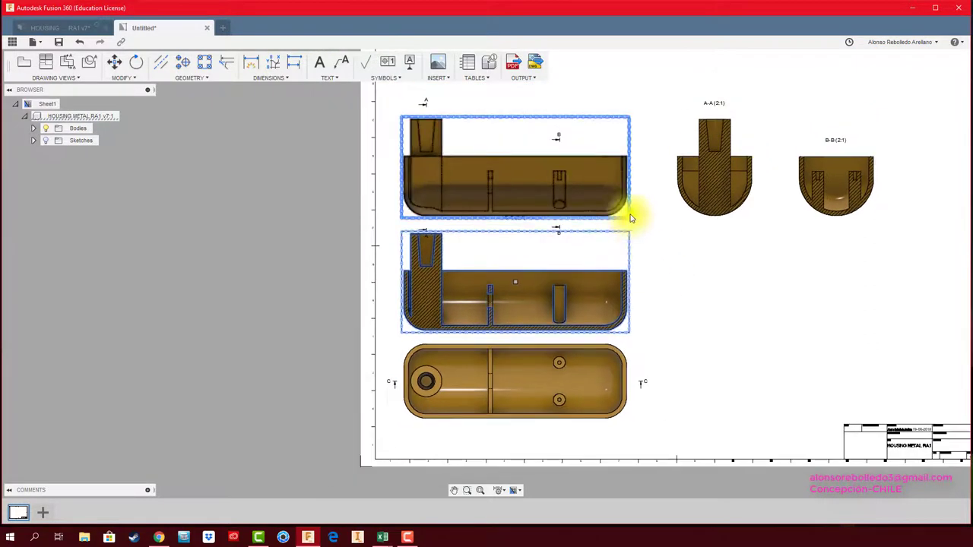
{"action": "middle_click_drag", "start_coordinate": [513, 142], "coordinate": [523, 225]}
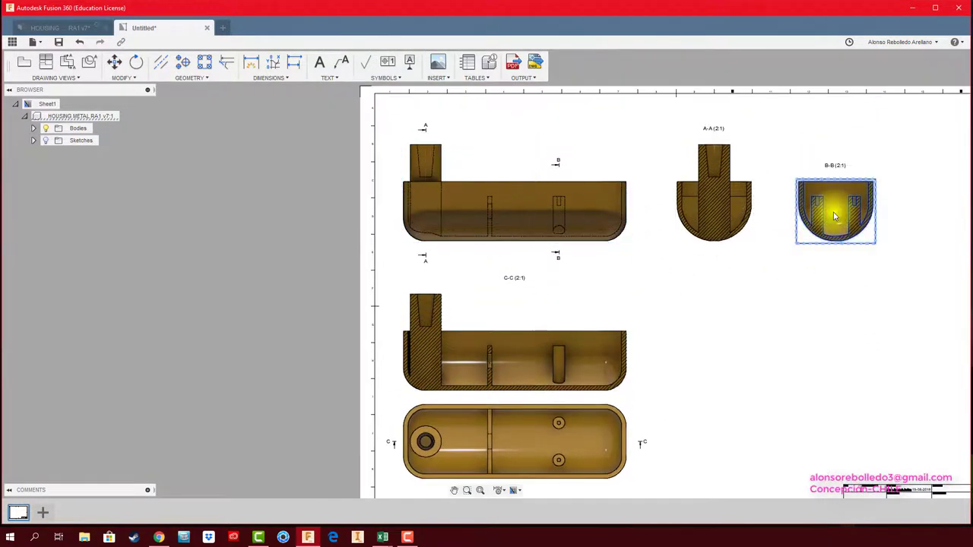
{"action": "scroll", "coordinate": [669, 203], "scroll_direction": "down", "scroll_amount": 2}
{"action": "scroll", "coordinate": [577, 266], "scroll_direction": "down", "scroll_amount": 2}
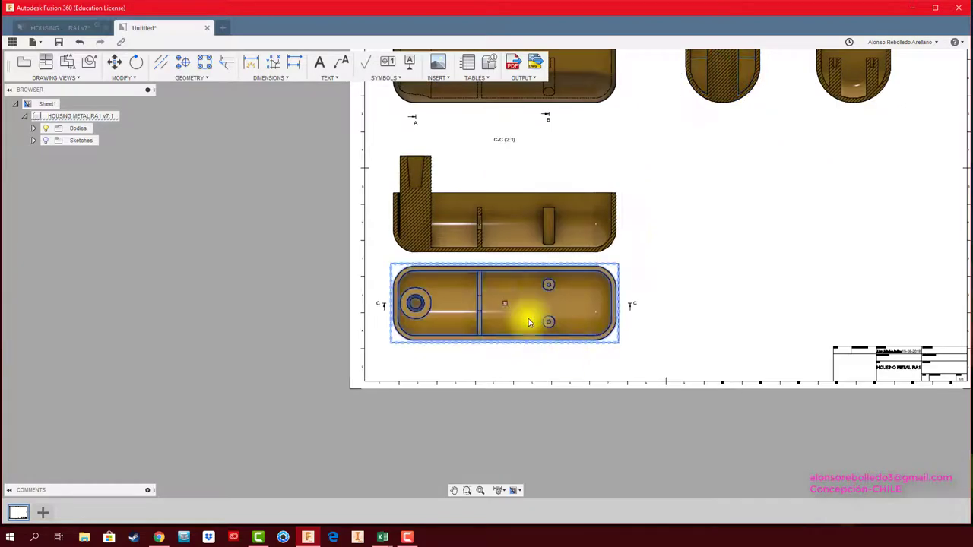
{"action": "left_click_drag", "start_coordinate": [510, 323], "coordinate": [511, 332]}
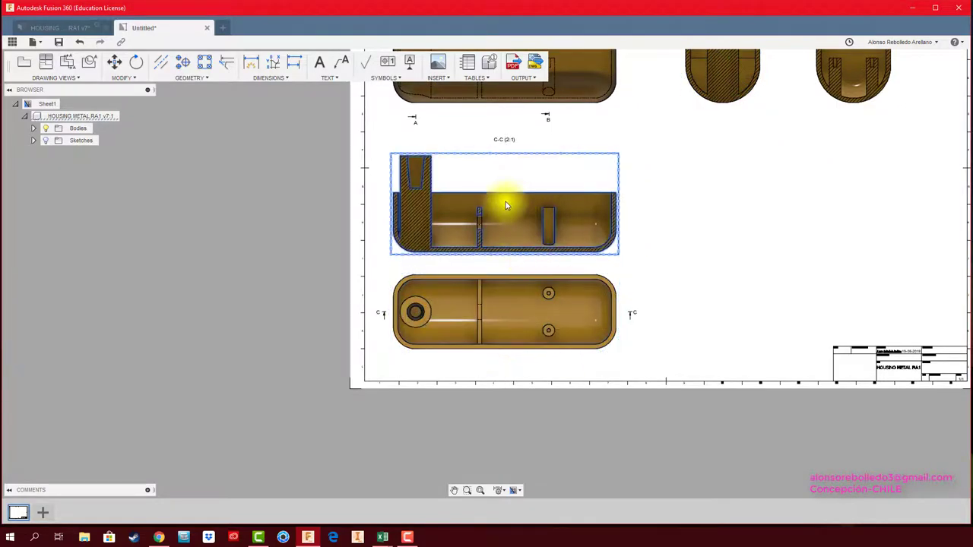
{"action": "scroll", "coordinate": [679, 276], "scroll_direction": "down", "scroll_amount": 1}
{"action": "scroll", "coordinate": [526, 203], "scroll_direction": "up", "scroll_amount": 1}
{"action": "scroll", "coordinate": [526, 188], "scroll_direction": "up", "scroll_amount": 2}
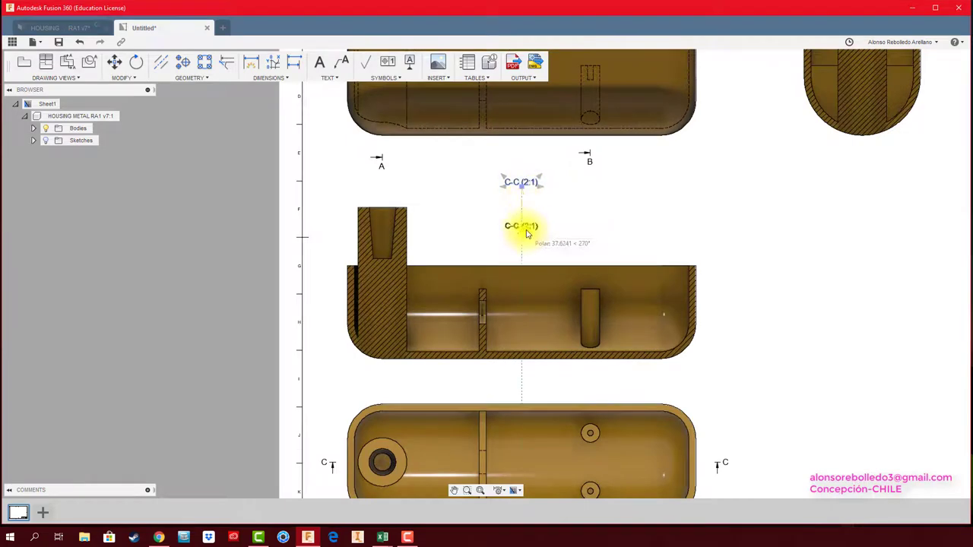
{"action": "scroll", "coordinate": [760, 319], "scroll_direction": "down", "scroll_amount": 1}
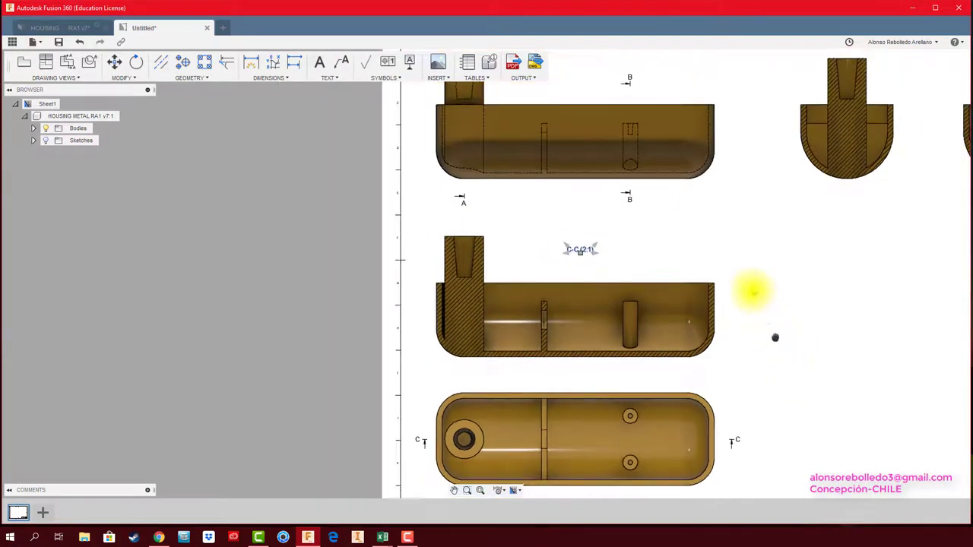
{"action": "scroll", "coordinate": [741, 285], "scroll_direction": "down", "scroll_amount": 1}
{"action": "scroll", "coordinate": [745, 301], "scroll_direction": "down", "scroll_amount": 1}
{"action": "scroll", "coordinate": [747, 307], "scroll_direction": "down", "scroll_amount": 1}
{"action": "scroll", "coordinate": [737, 334], "scroll_direction": "down", "scroll_amount": 1}
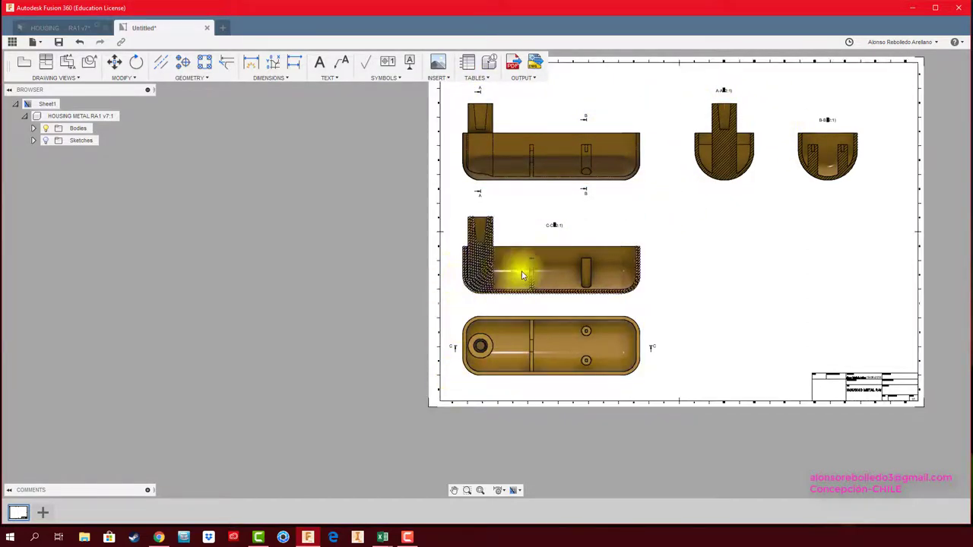
{"action": "scroll", "coordinate": [503, 348], "scroll_direction": "up", "scroll_amount": 2}
{"action": "scroll", "coordinate": [504, 351], "scroll_direction": "up", "scroll_amount": 1}
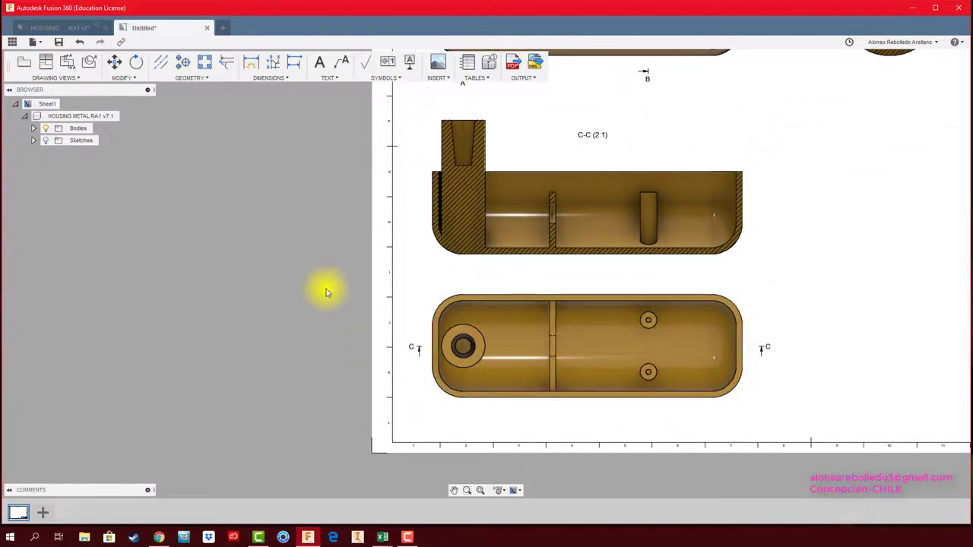
{"action": "middle_click_drag", "start_coordinate": [585, 284], "coordinate": [567, 250]}
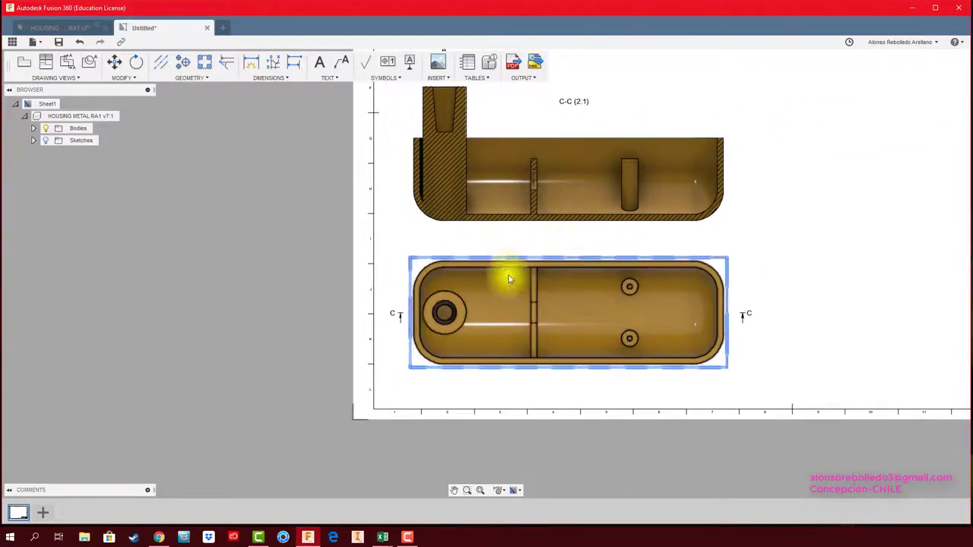
{"action": "left_click", "coordinate": [396, 316]}
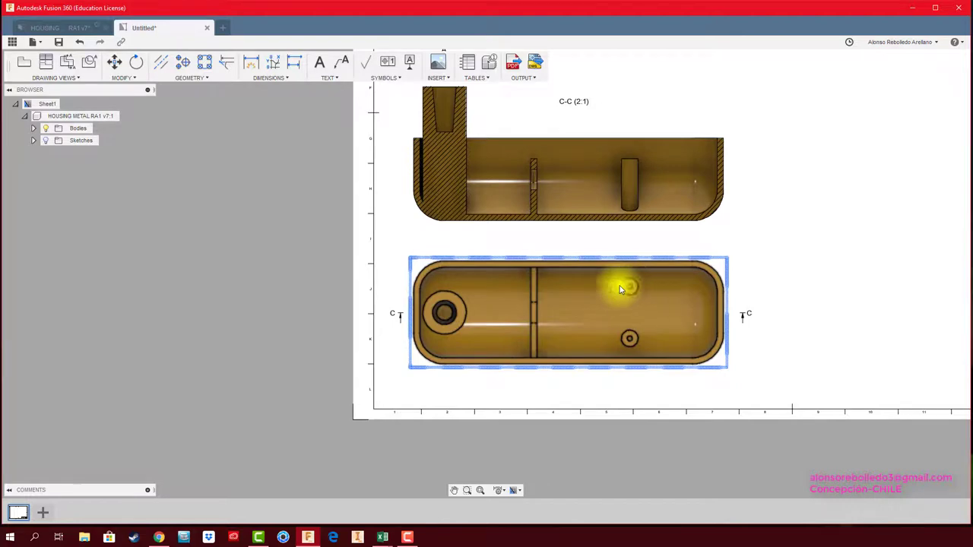
On the top view, route stepped line D-D through the large boss centre and upper-right hole.
{"action": "left_click", "coordinate": [67, 62]}
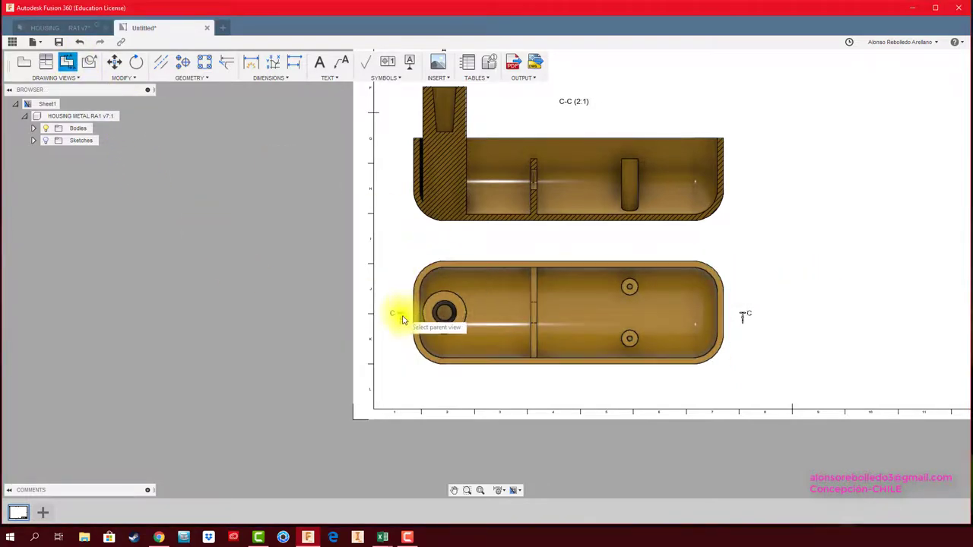
{"action": "scroll", "coordinate": [403, 320], "scroll_direction": "up", "scroll_amount": 2}
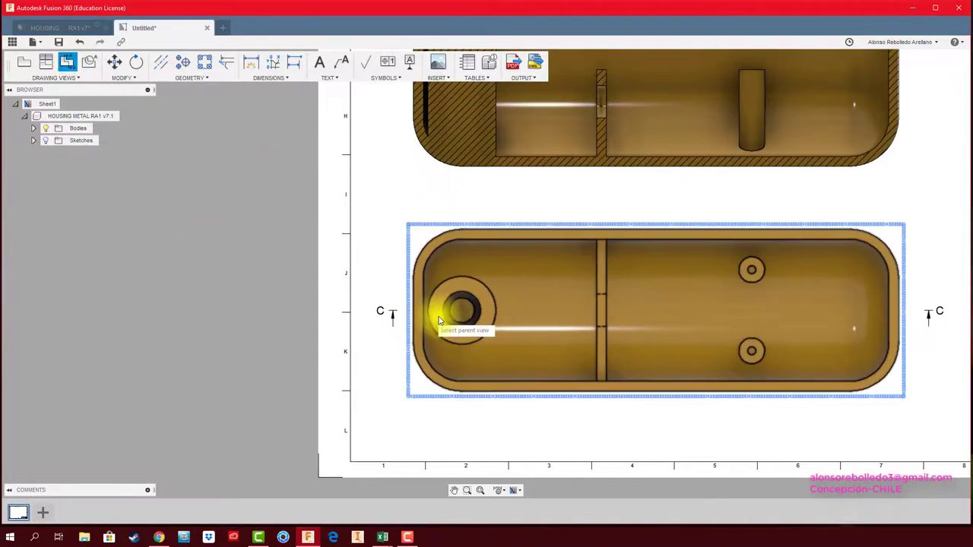
{"action": "left_click", "coordinate": [475, 226]}
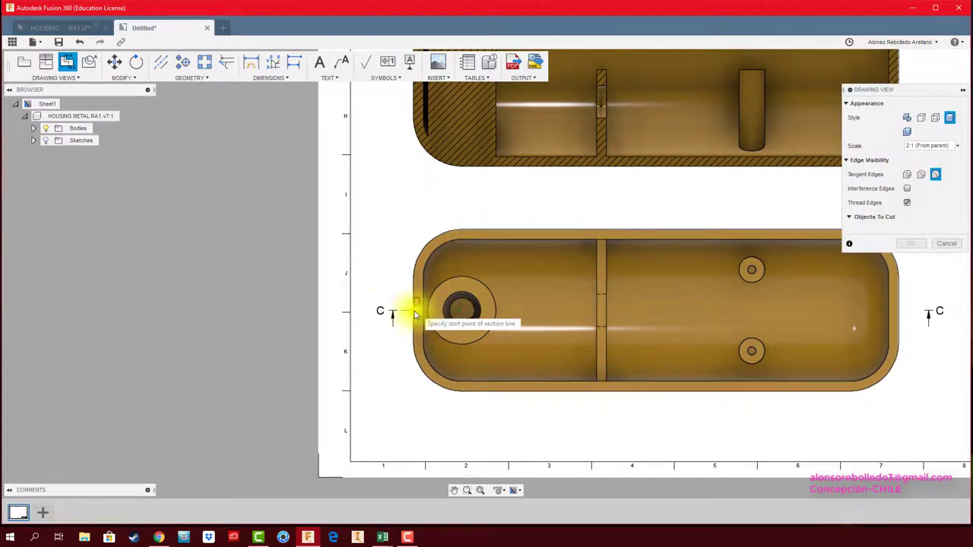
{"action": "left_click", "coordinate": [358, 312]}
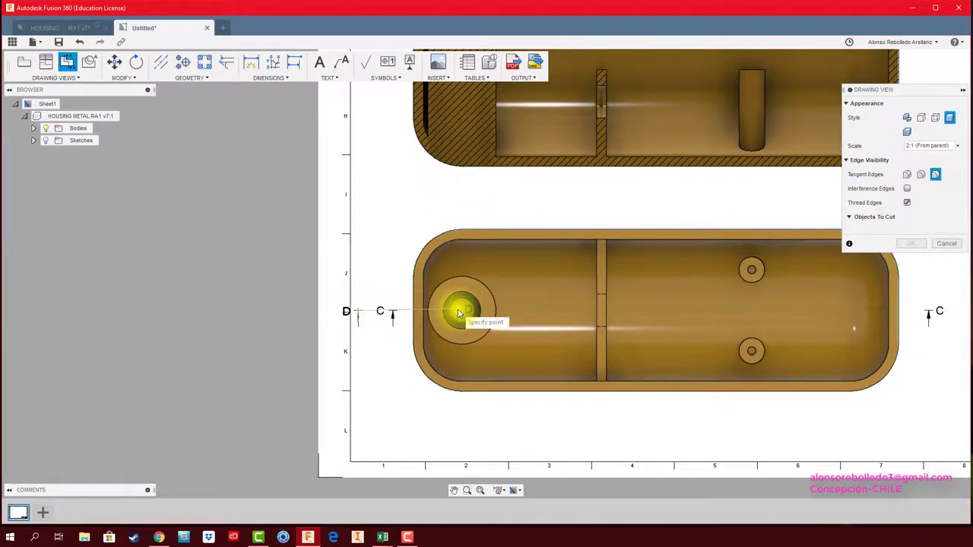
{"action": "left_click", "coordinate": [461, 302]}
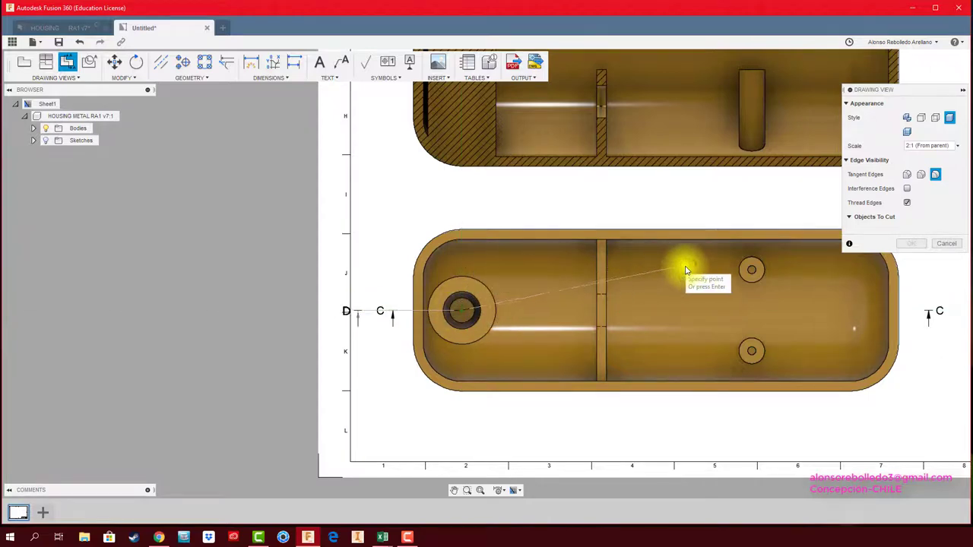
{"action": "left_click", "coordinate": [752, 269]}
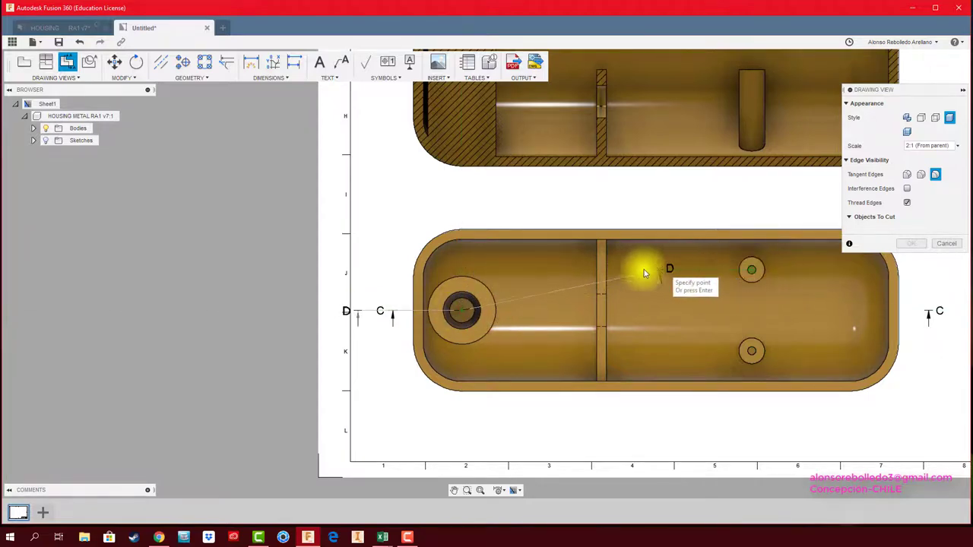
{"action": "left_click", "coordinate": [463, 272]}
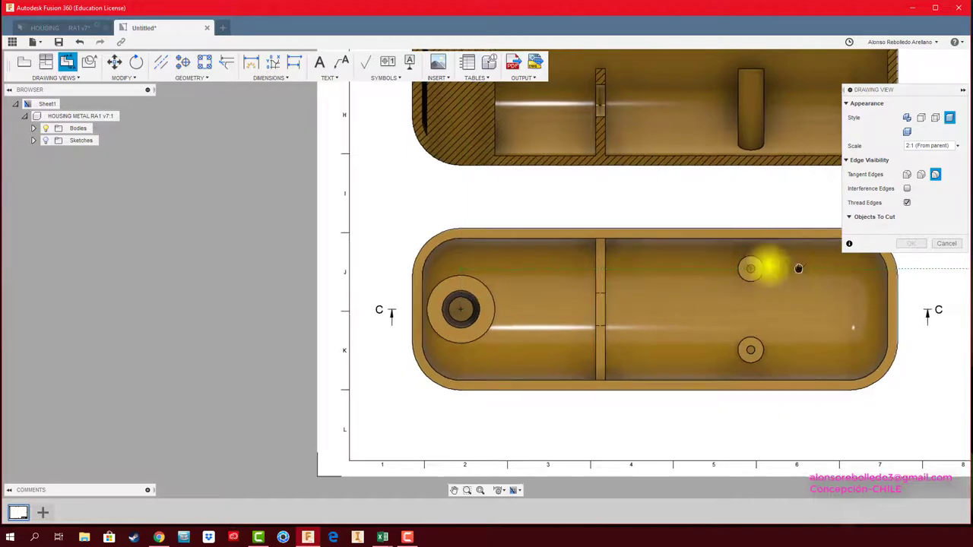
{"action": "middle_click_drag", "start_coordinate": [764, 266], "coordinate": [683, 271]}
{"action": "left_click", "coordinate": [724, 269]}
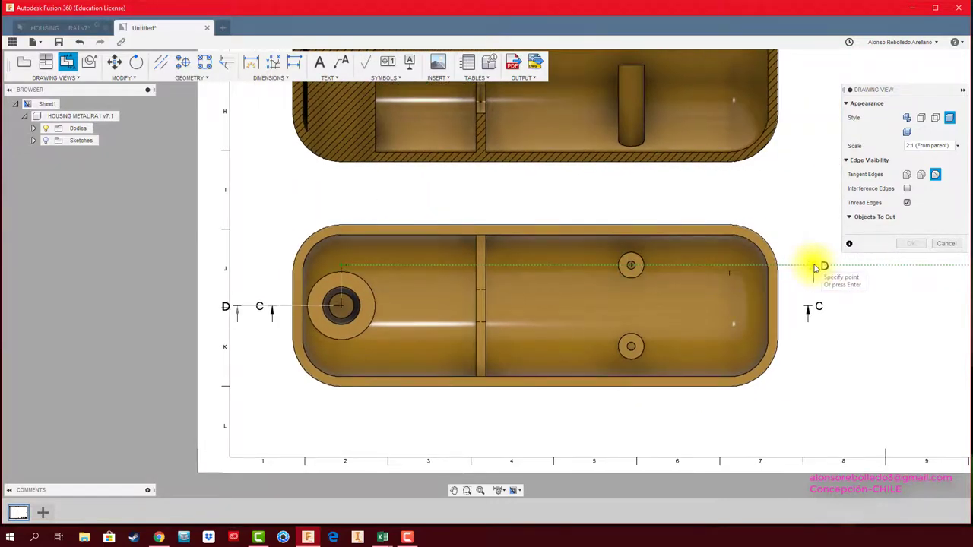
{"action": "right_click", "coordinate": [808, 268]}
{"action": "left_click", "coordinate": [755, 263]}
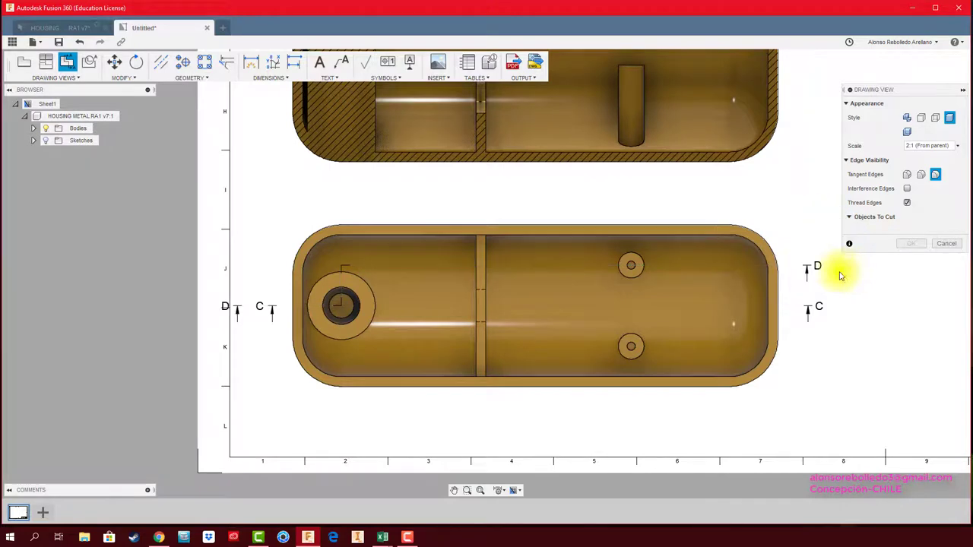
{"action": "scroll", "coordinate": [748, 369], "scroll_direction": "down", "scroll_amount": 2}
Place the stepped 2:1 section view D-D just below the base view.
{"action": "scroll", "coordinate": [738, 399], "scroll_direction": "down", "scroll_amount": 1}
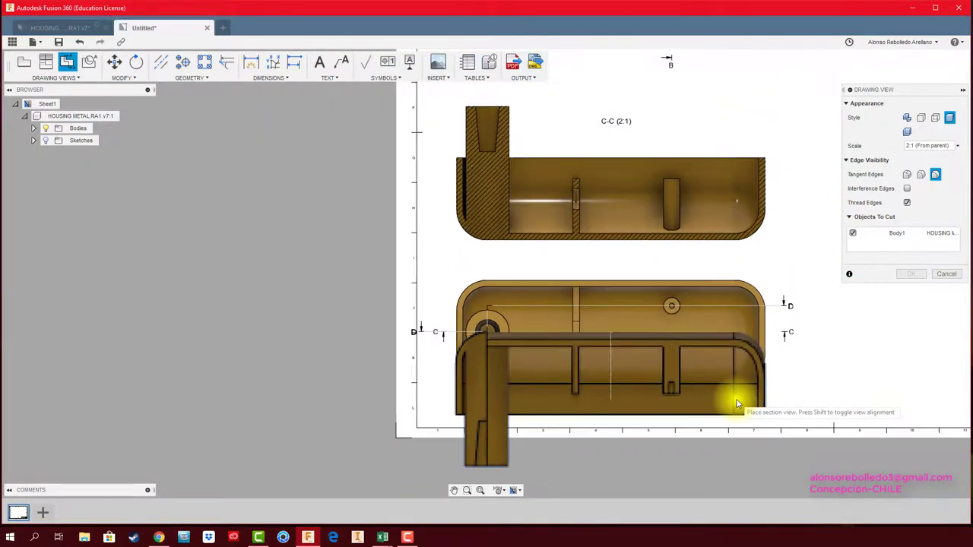
{"action": "scroll", "coordinate": [737, 399], "scroll_direction": "down", "scroll_amount": 2}
{"action": "middle_click_drag", "start_coordinate": [732, 137], "coordinate": [715, 274]}
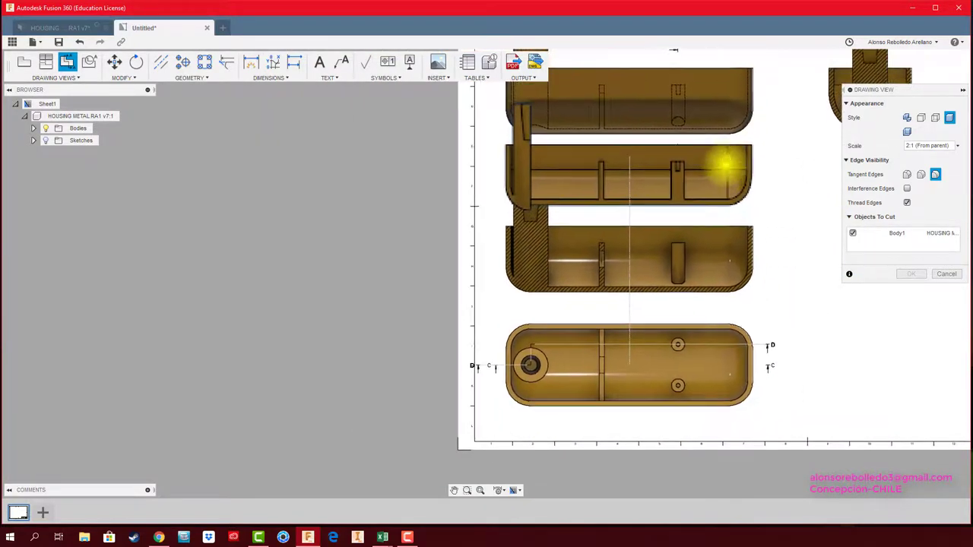
{"action": "left_click", "coordinate": [715, 278]}
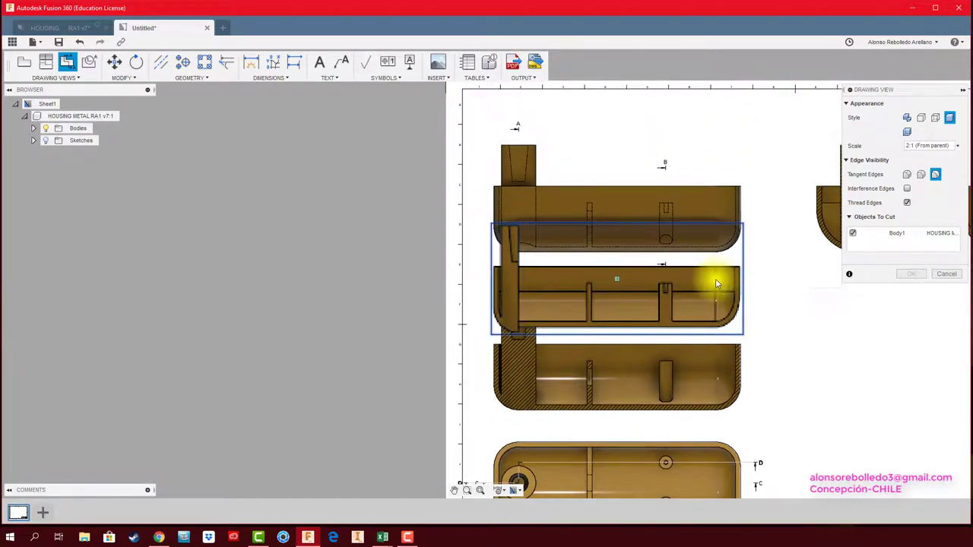
{"action": "left_click", "coordinate": [911, 274]}
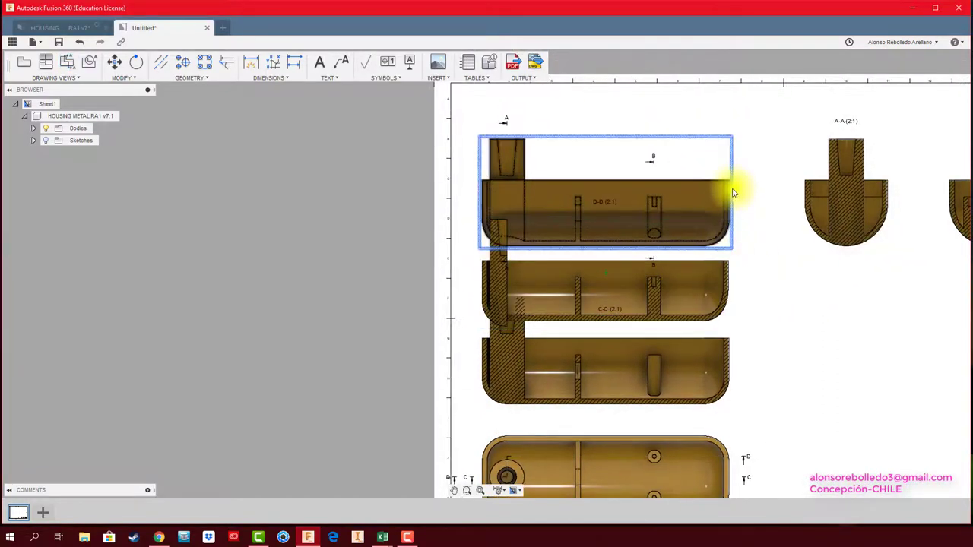
Enlarge the sheet to A0, lift the base view to the top row, and shift sections A-A and B-B right.
{"action": "left_click", "coordinate": [514, 490]}
{"action": "left_click", "coordinate": [592, 521]}
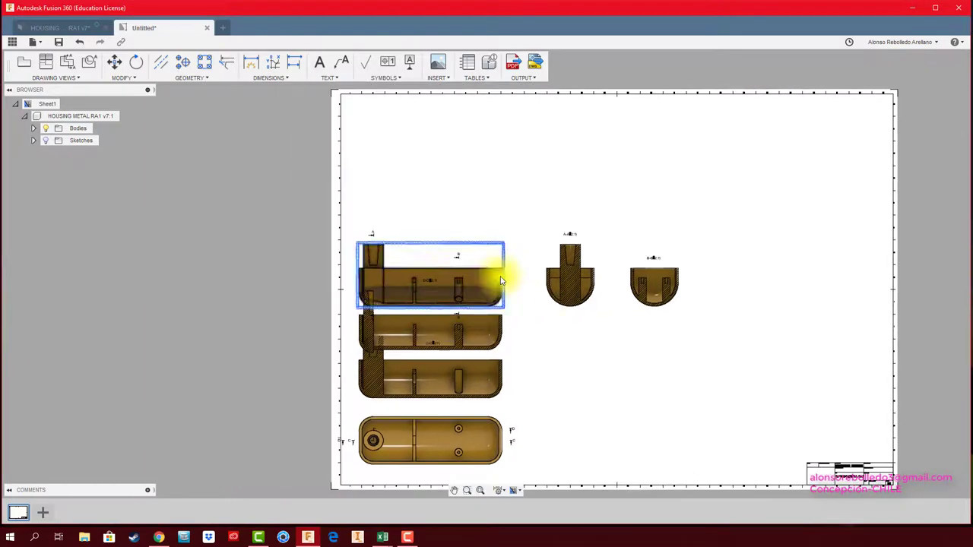
{"action": "left_click_drag", "start_coordinate": [430, 285], "coordinate": [469, 204]}
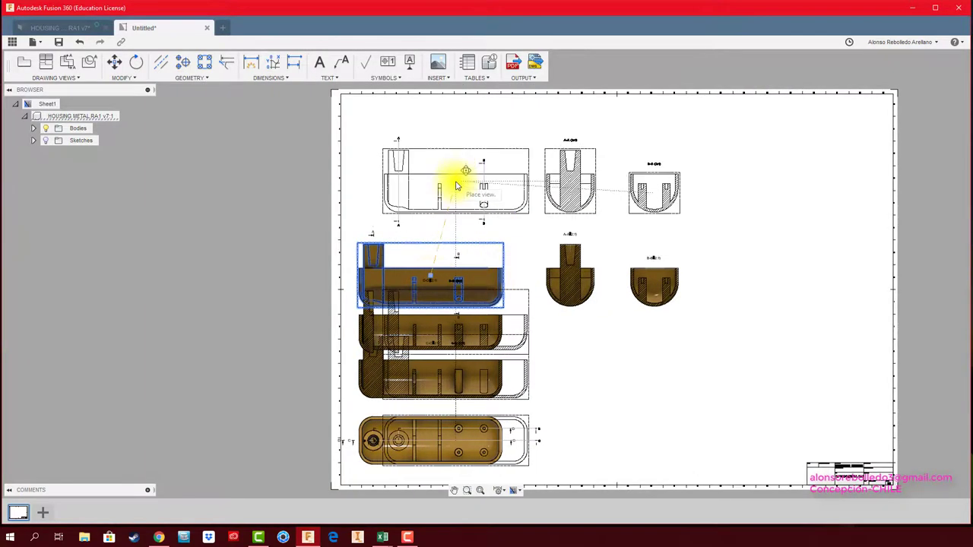
{"action": "left_click_drag", "start_coordinate": [672, 230], "coordinate": [746, 231]}
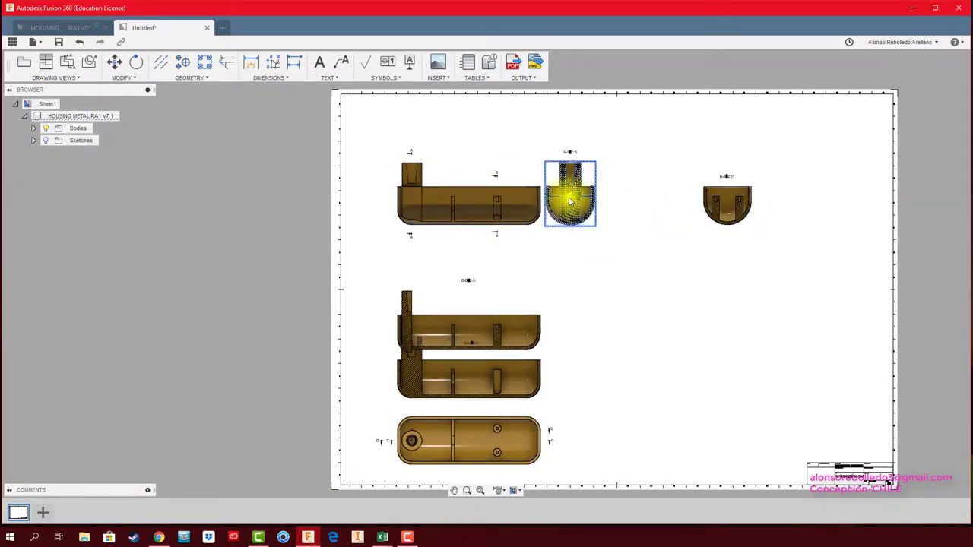
{"action": "left_click_drag", "start_coordinate": [569, 200], "coordinate": [632, 200]}
Reposition section view C-C below D-D and bring the lower views and title block into sight.
{"action": "left_click", "coordinate": [490, 330]}
{"action": "left_click_drag", "start_coordinate": [491, 331], "coordinate": [506, 338]}
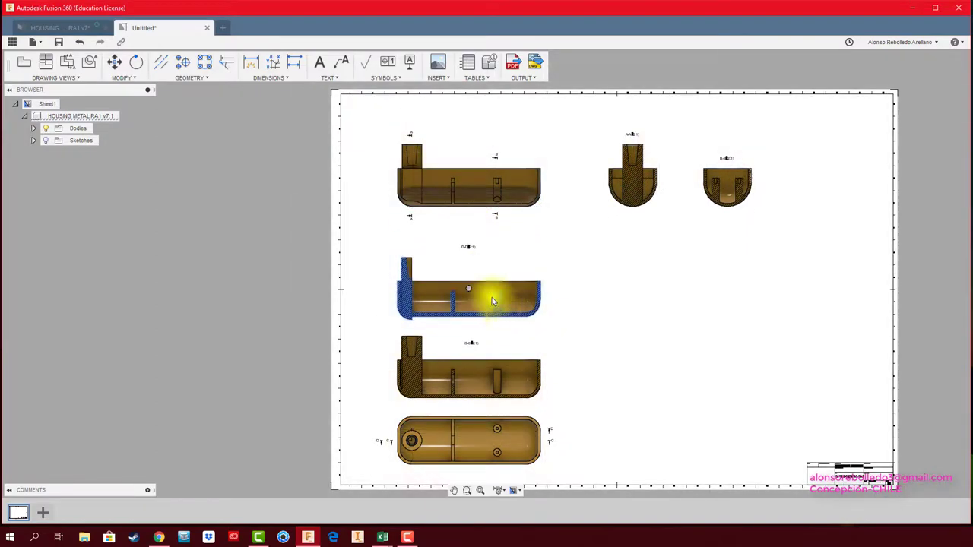
{"action": "scroll", "coordinate": [494, 304], "scroll_direction": "up", "scroll_amount": 1}
{"action": "middle_click_drag", "start_coordinate": [588, 357], "coordinate": [607, 278]}
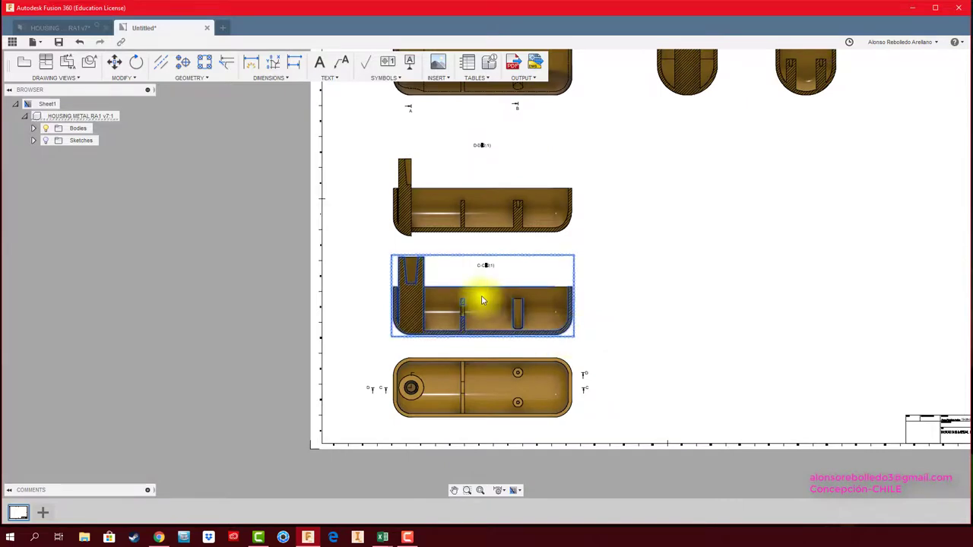
{"action": "scroll", "coordinate": [486, 266], "scroll_direction": "up", "scroll_amount": 2}
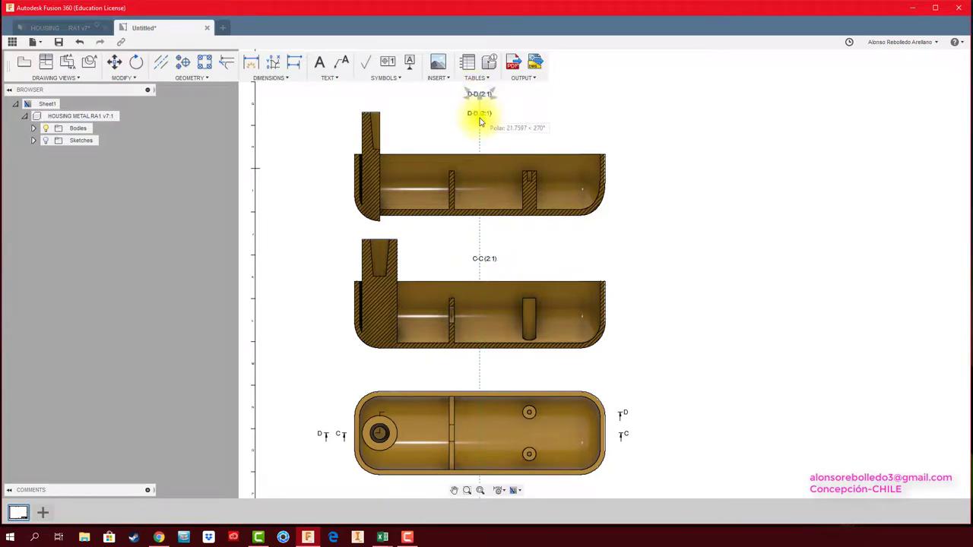
Zoom and pan across the A0 sheet to review the layout of the base, top and section views.
{"action": "scroll", "coordinate": [422, 405], "scroll_direction": "up", "scroll_amount": 1}
{"action": "scroll", "coordinate": [390, 390], "scroll_direction": "up", "scroll_amount": 2}
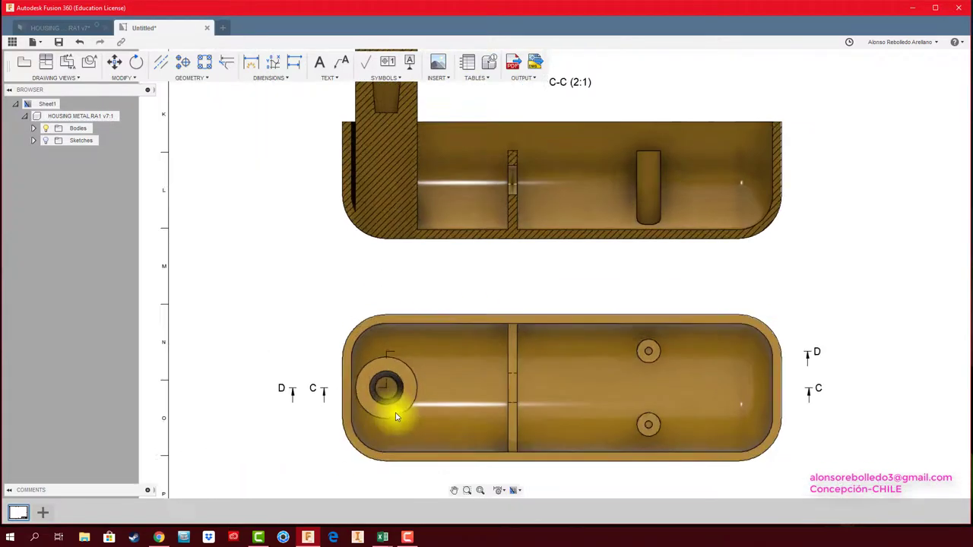
{"action": "scroll", "coordinate": [389, 365], "scroll_direction": "up", "scroll_amount": 2}
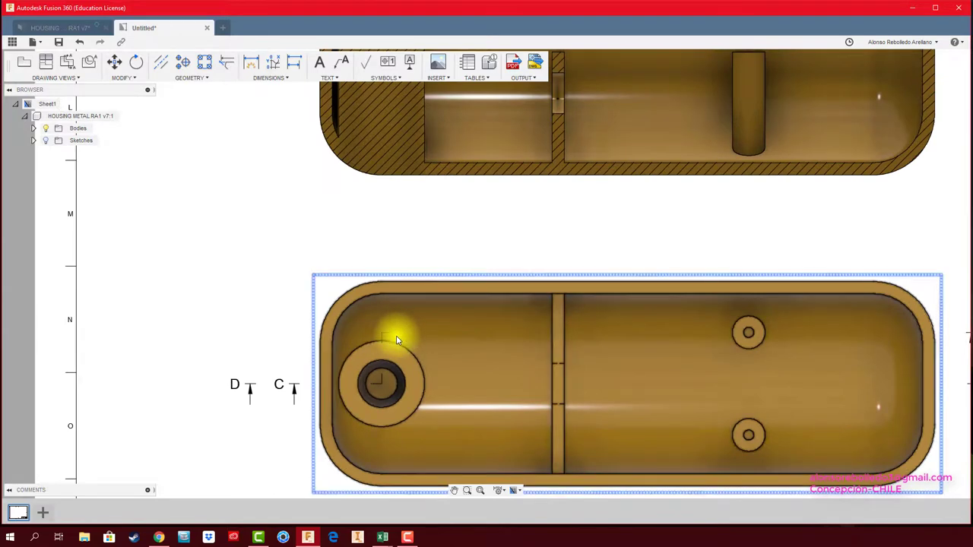
{"action": "scroll", "coordinate": [390, 353], "scroll_direction": "down", "scroll_amount": 2}
{"action": "scroll", "coordinate": [407, 391], "scroll_direction": "down", "scroll_amount": 1}
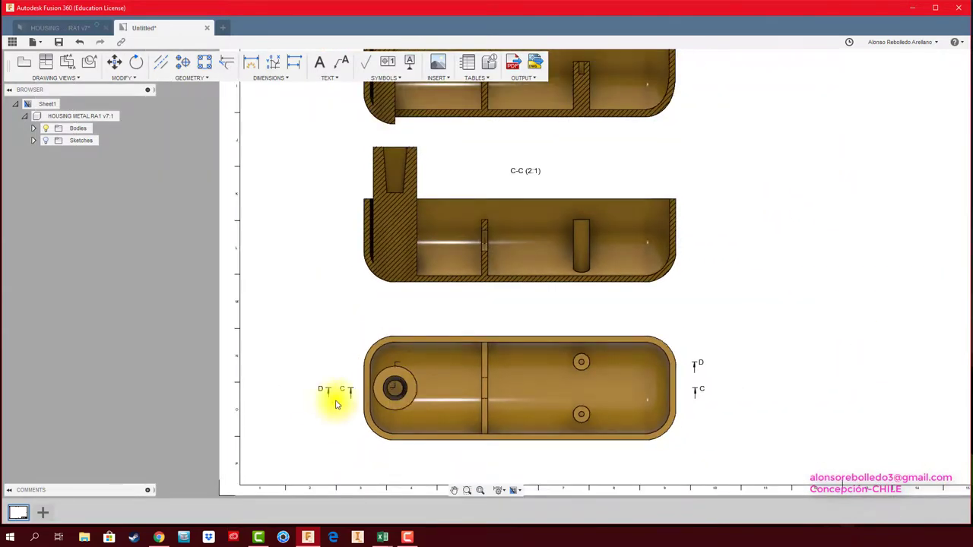
{"action": "scroll", "coordinate": [338, 399], "scroll_direction": "down", "scroll_amount": 1}
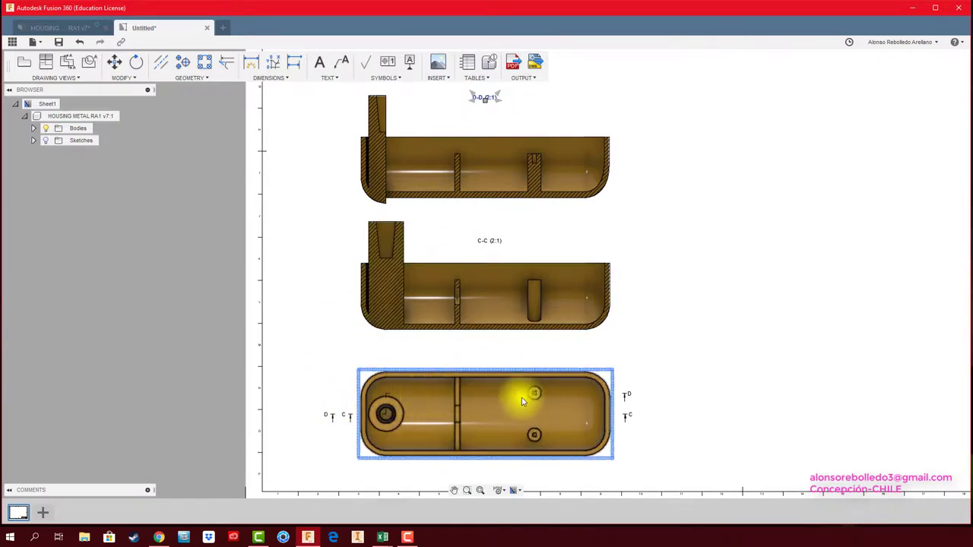
{"action": "scroll", "coordinate": [522, 401], "scroll_direction": "up", "scroll_amount": 4}
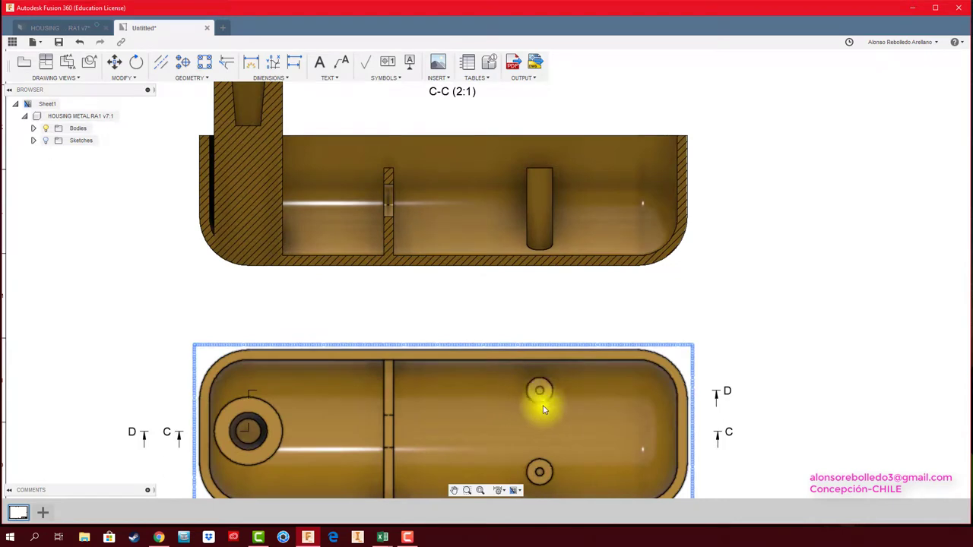
{"action": "scroll", "coordinate": [545, 411], "scroll_direction": "down", "scroll_amount": 2}
{"action": "scroll", "coordinate": [545, 411], "scroll_direction": "down", "scroll_amount": 1}
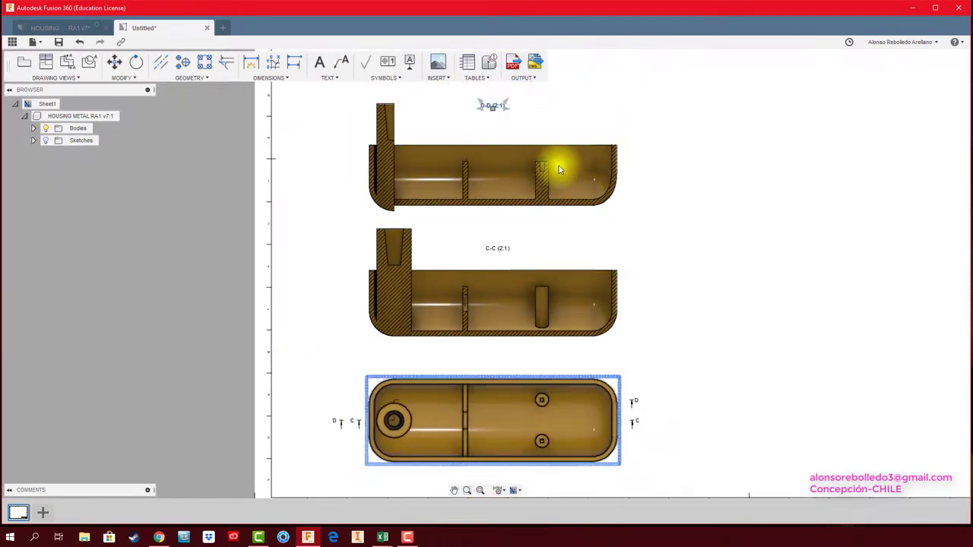
{"action": "scroll", "coordinate": [541, 165], "scroll_direction": "up", "scroll_amount": 1}
{"action": "scroll", "coordinate": [540, 167], "scroll_direction": "up", "scroll_amount": 1}
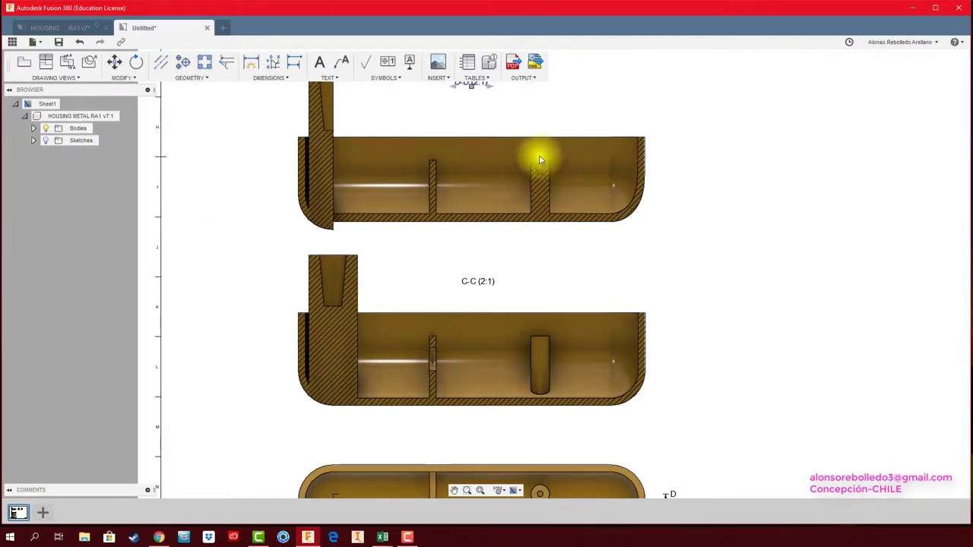
{"action": "scroll", "coordinate": [604, 456], "scroll_direction": "down", "scroll_amount": 1}
{"action": "middle_click_drag", "start_coordinate": [656, 426], "coordinate": [644, 385]}
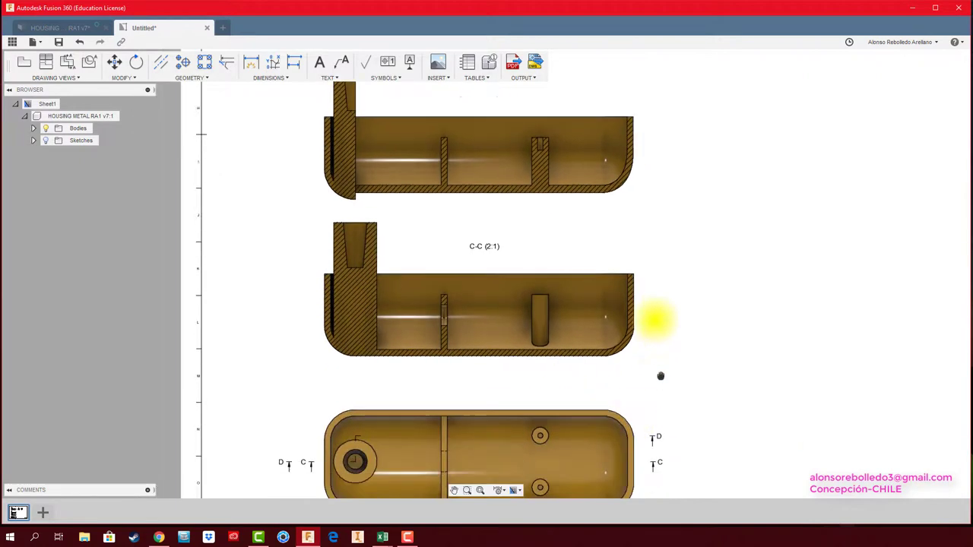
{"action": "scroll", "coordinate": [682, 383], "scroll_direction": "down", "scroll_amount": 1}
{"action": "scroll", "coordinate": [680, 383], "scroll_direction": "down", "scroll_amount": 1}
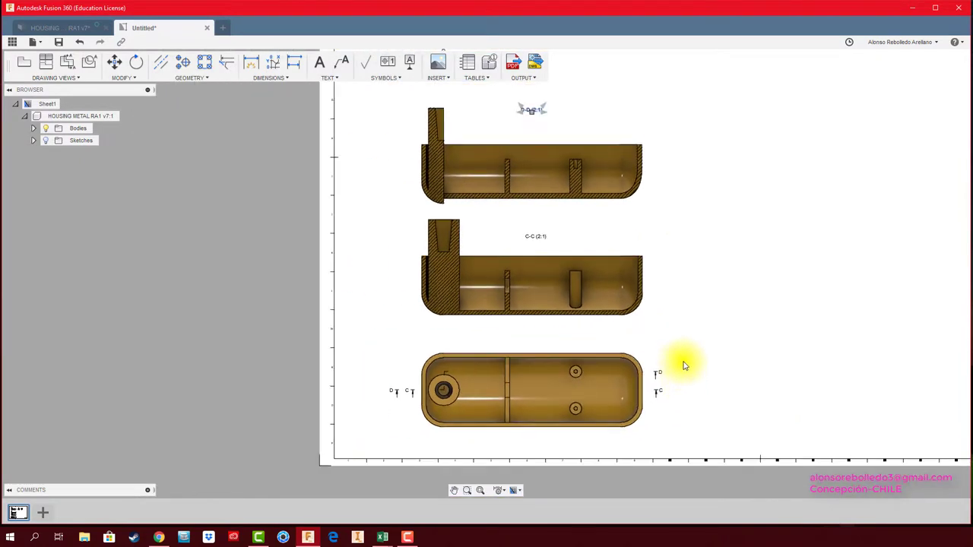
{"action": "scroll", "coordinate": [685, 365], "scroll_direction": "down", "scroll_amount": 2}
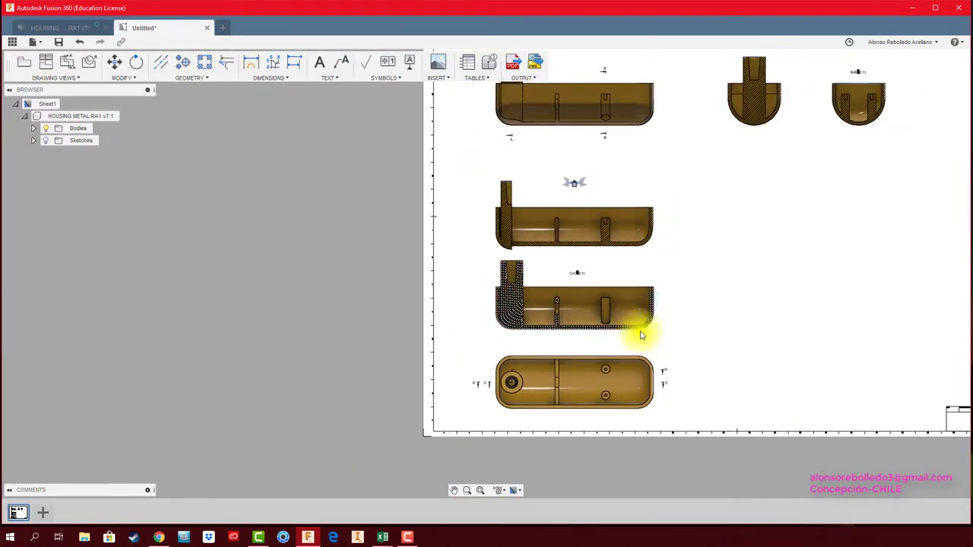
{"action": "left_click", "coordinate": [576, 299]}
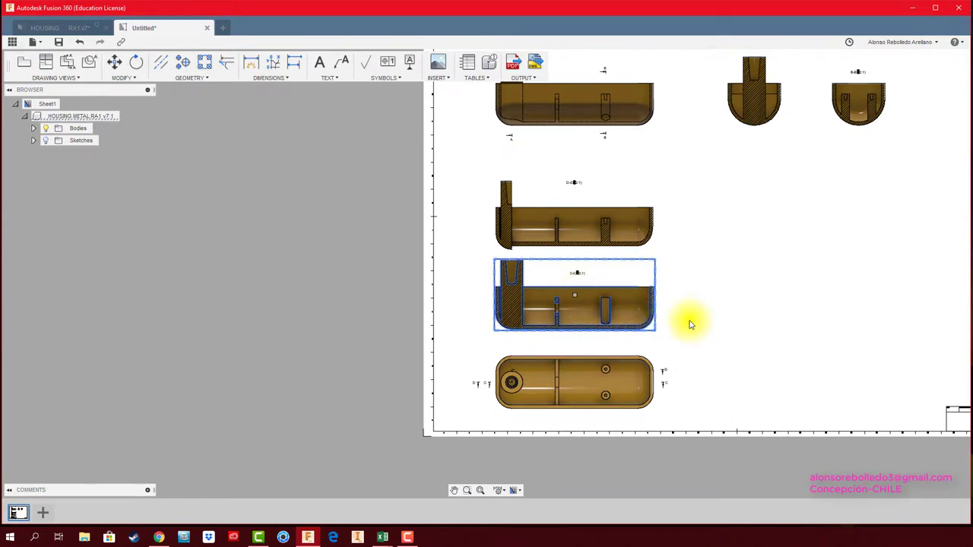
Nudge section view D-D slightly upward so the stacked sections sit evenly spaced.
{"action": "scroll", "coordinate": [726, 328], "scroll_direction": "up", "scroll_amount": 1}
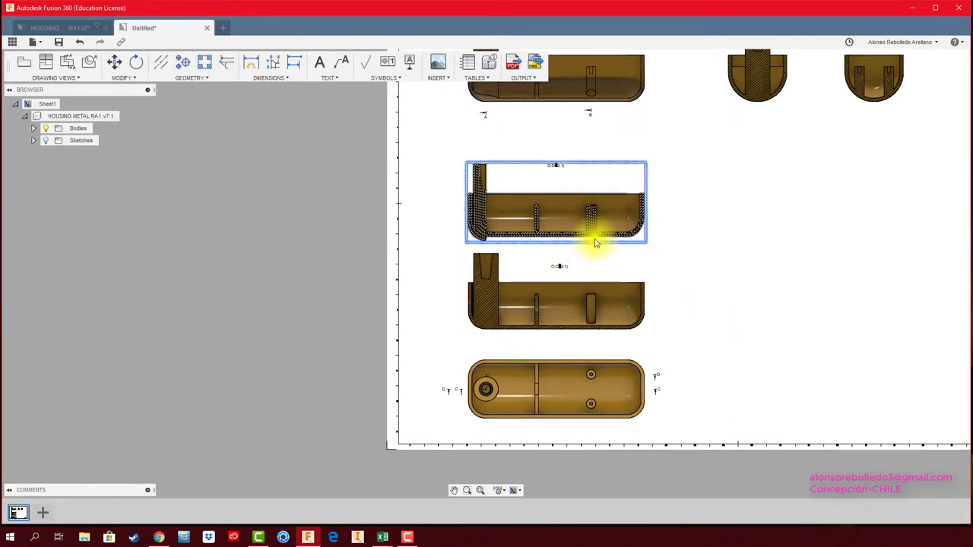
{"action": "left_click", "coordinate": [562, 202]}
{"action": "left_click_drag", "start_coordinate": [557, 208], "coordinate": [556, 200]}
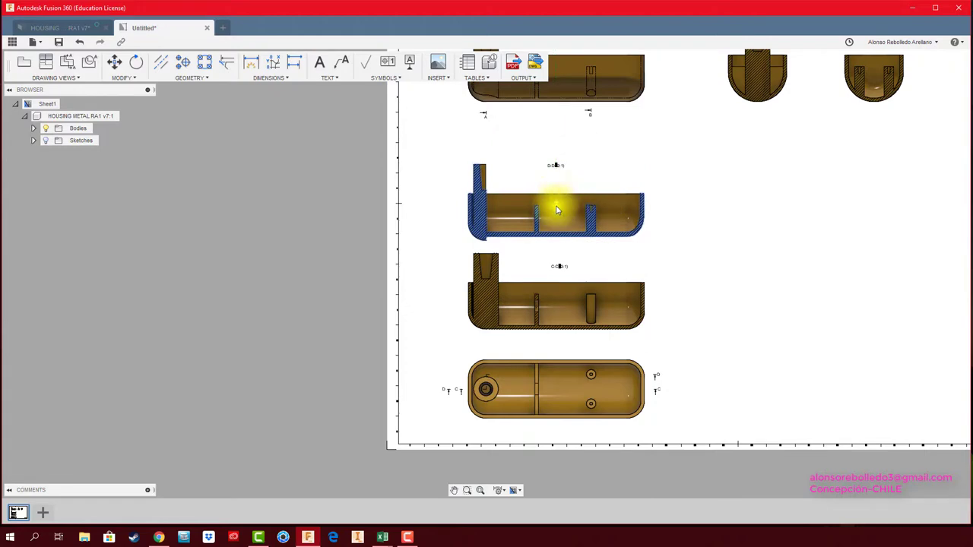
{"action": "left_click", "coordinate": [557, 211]}
{"action": "scroll", "coordinate": [662, 216], "scroll_direction": "up", "scroll_amount": 2}
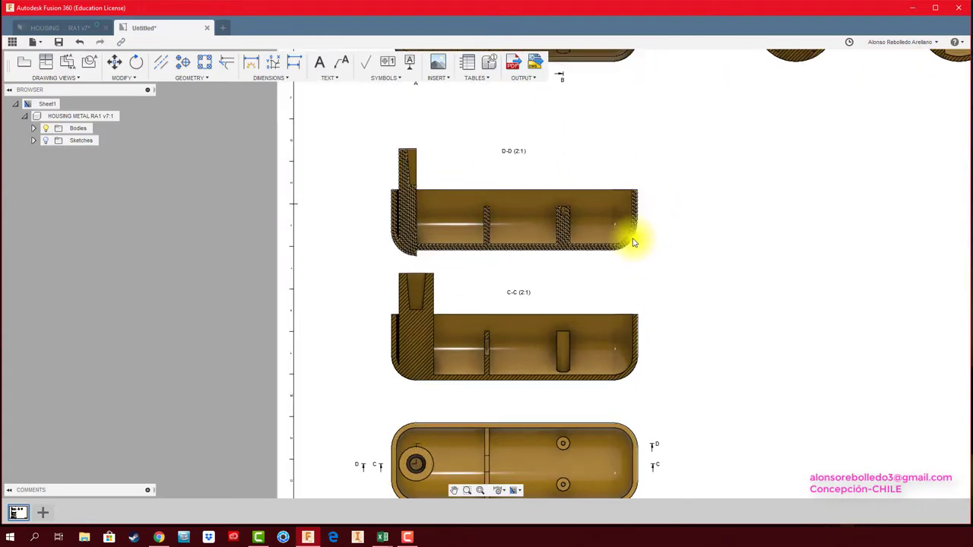
{"action": "scroll", "coordinate": [636, 238], "scroll_direction": "down", "scroll_amount": 4}
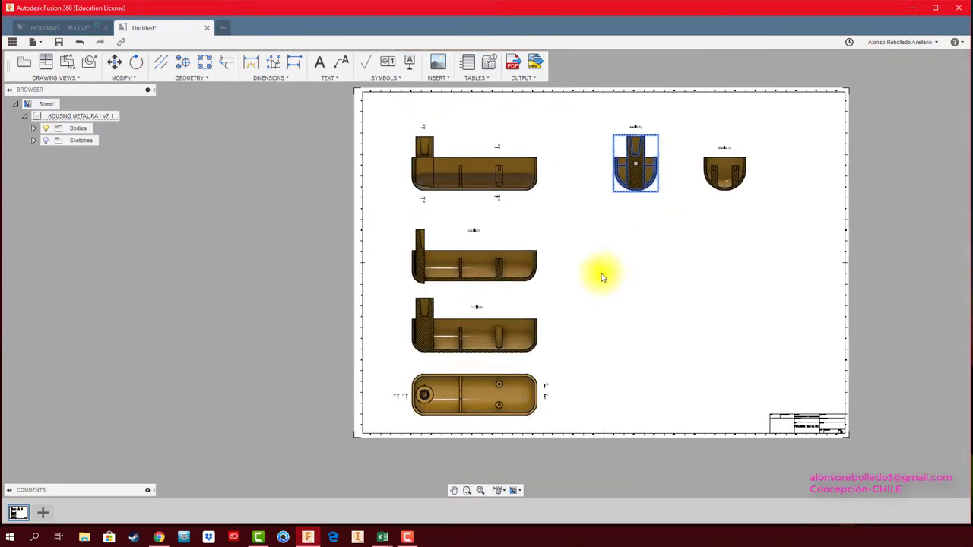